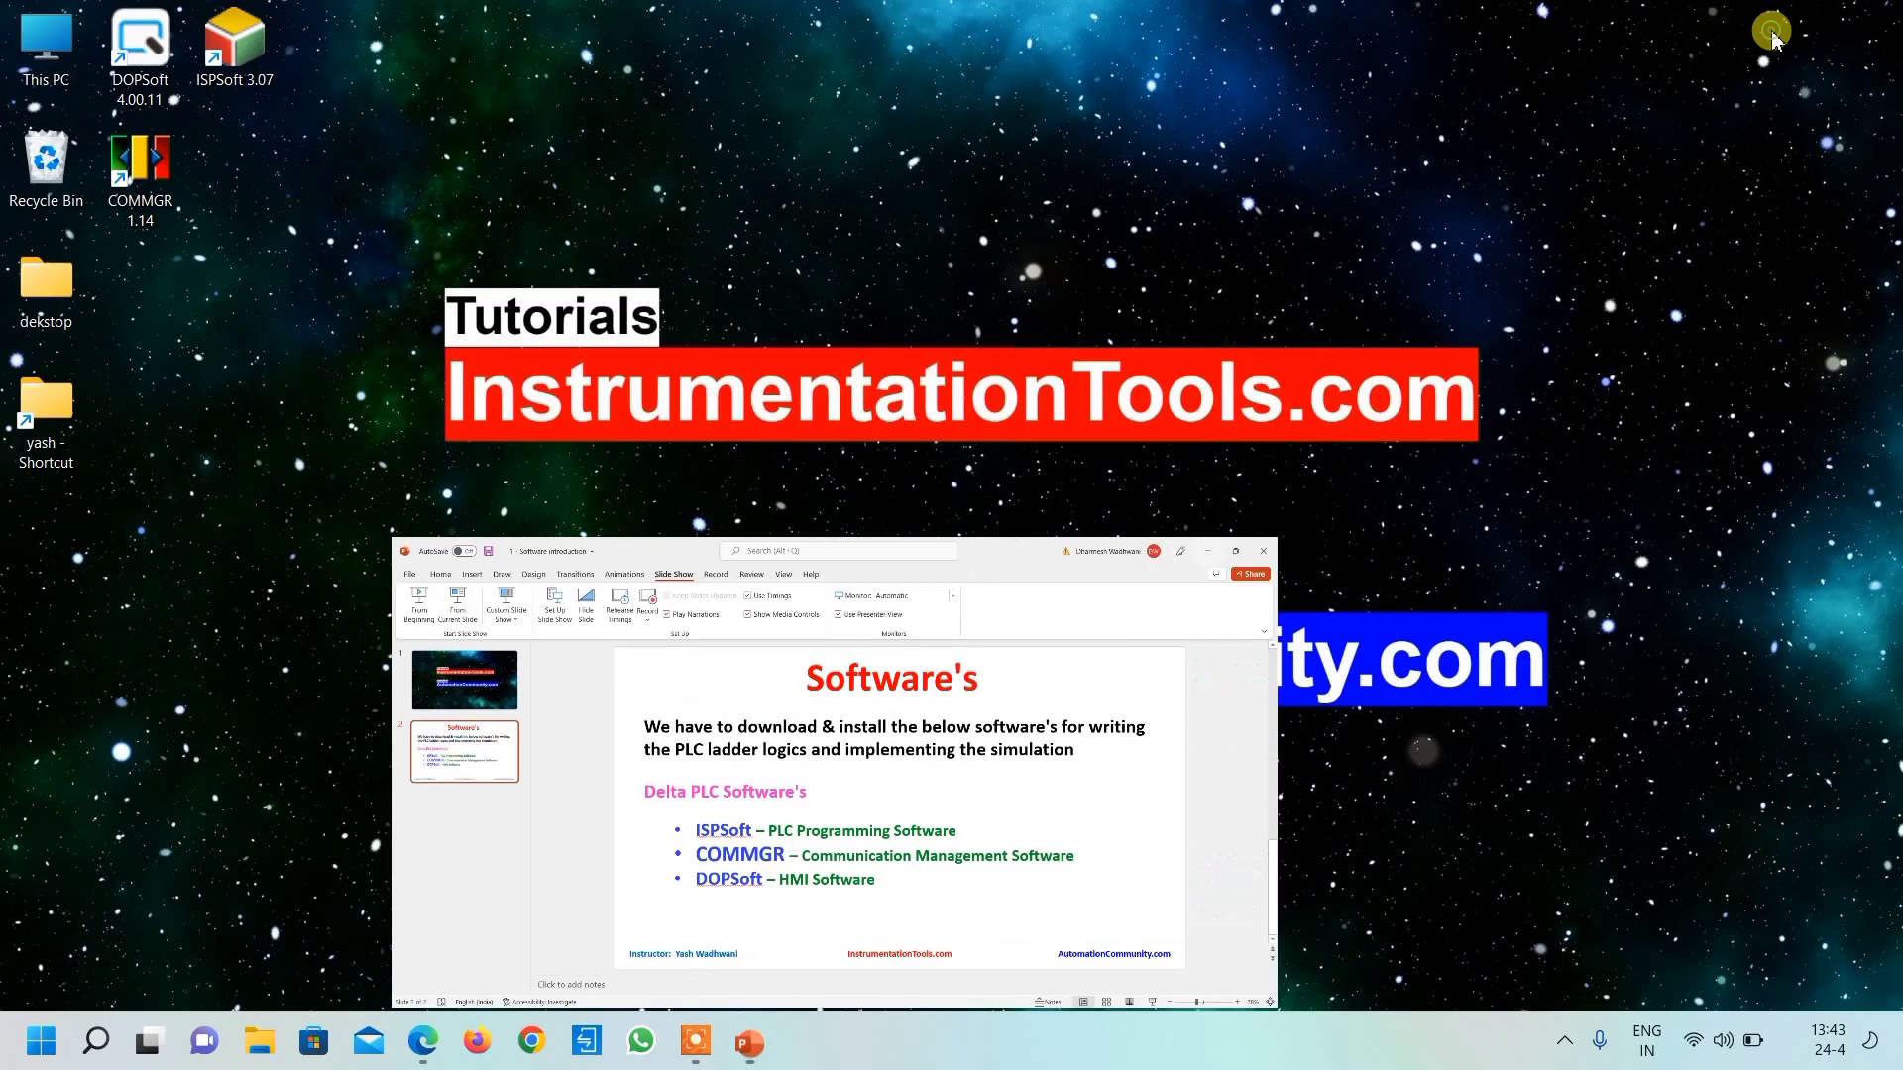
# Step: Launch Firefox from the taskbar to open a new browser tab
pyautogui.click(478, 1042)
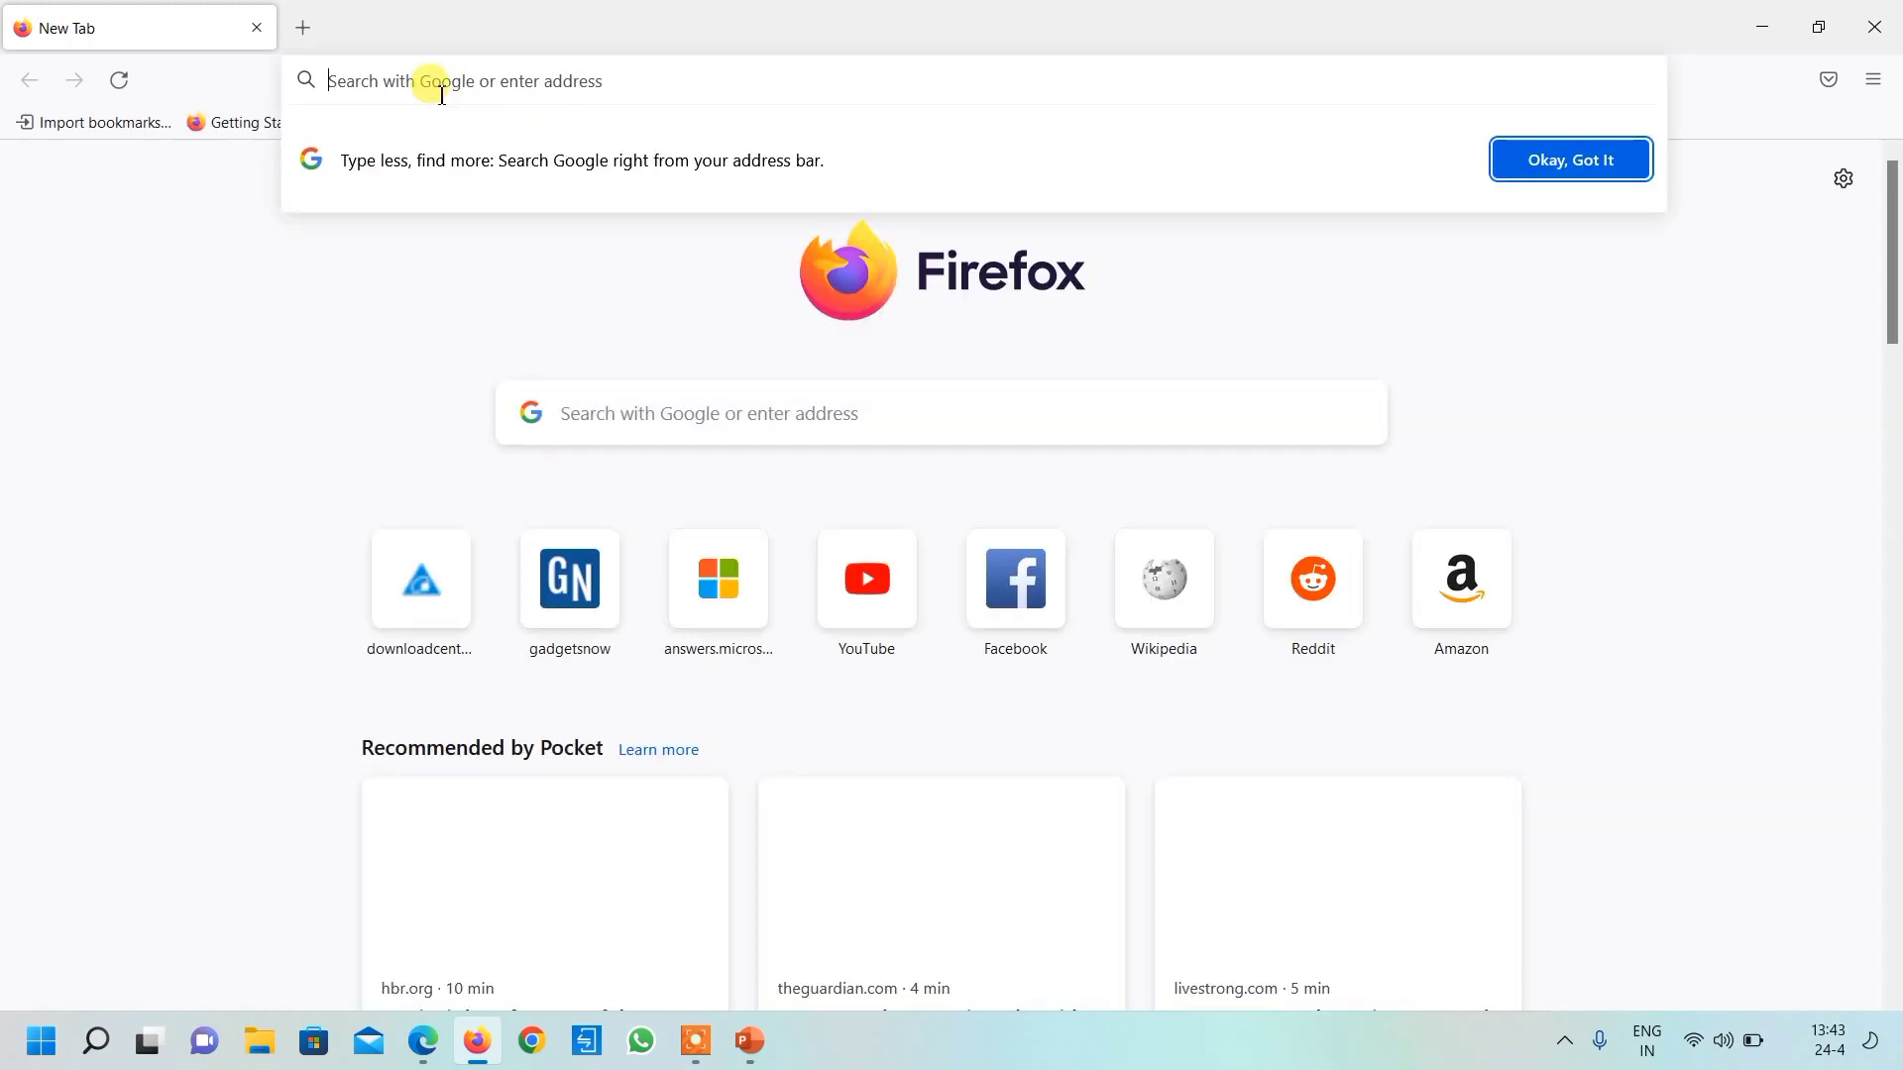
pyautogui.write('delt')
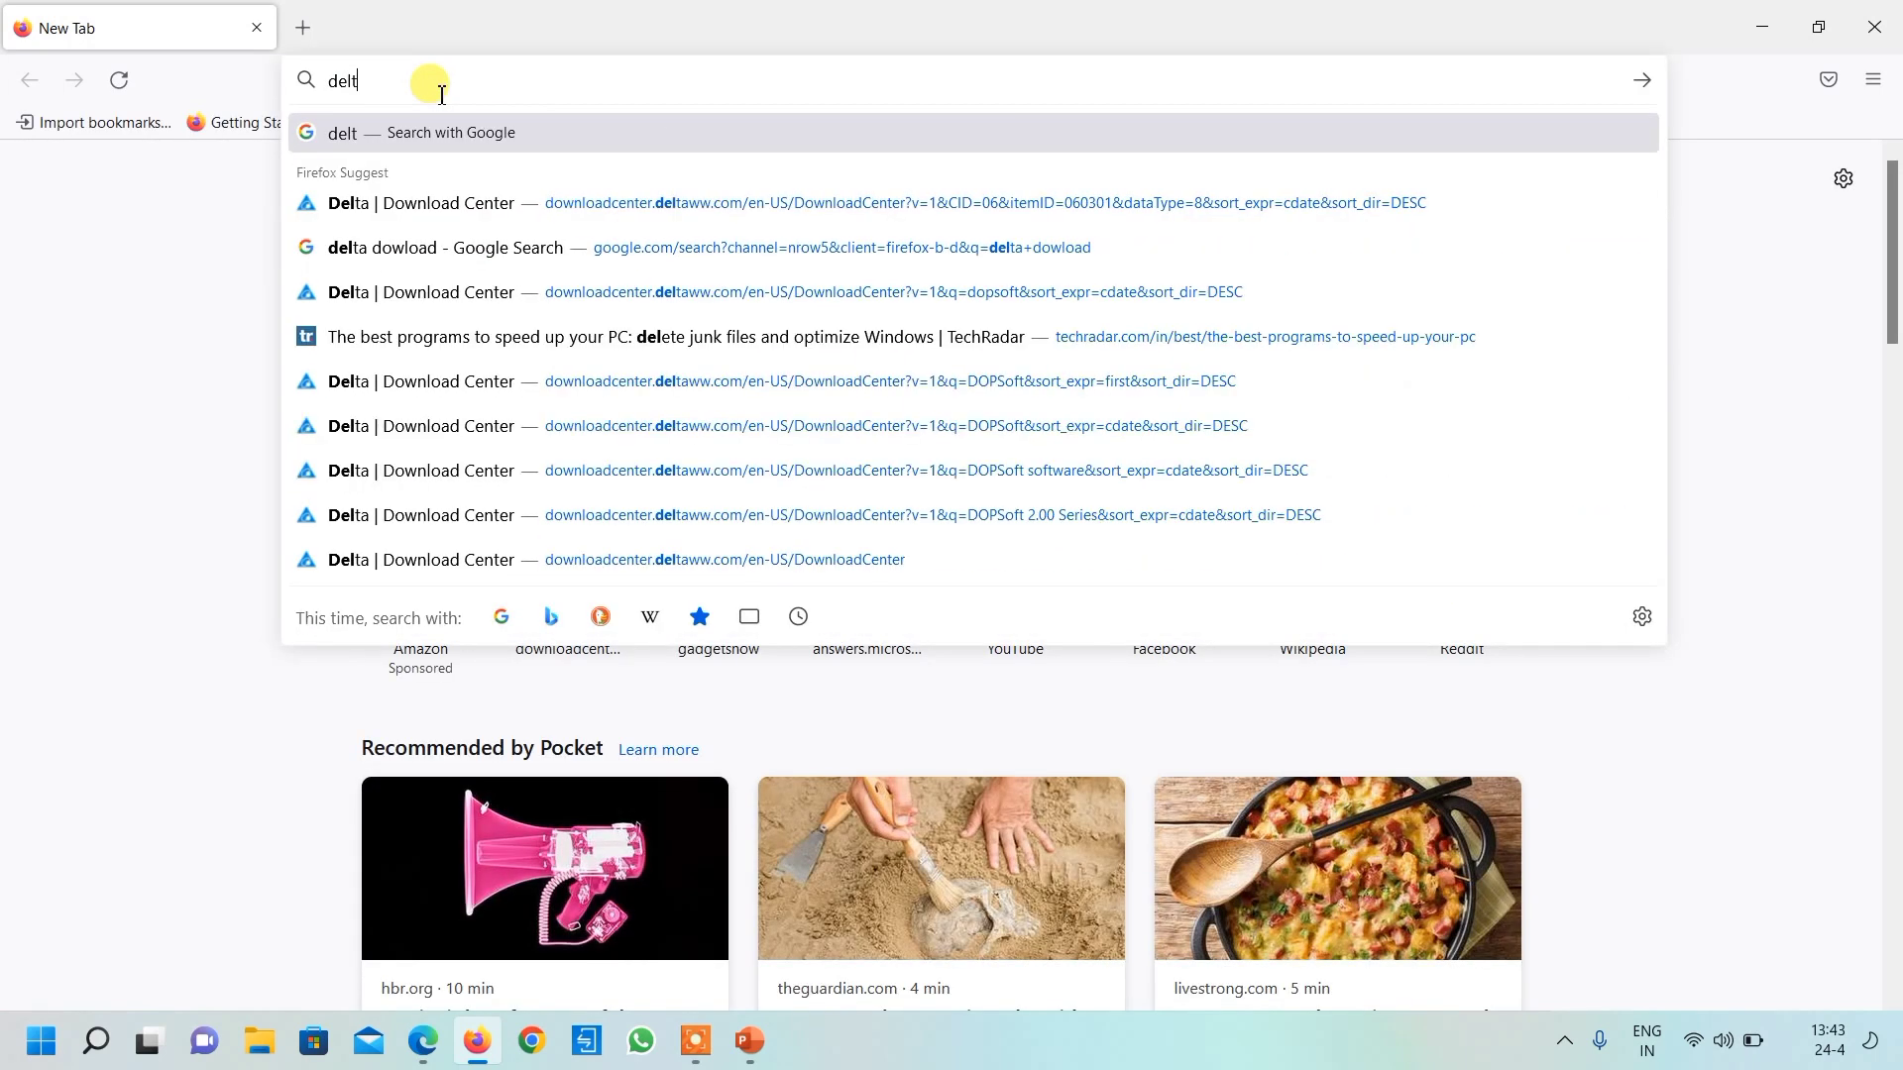
pyautogui.write('a do')
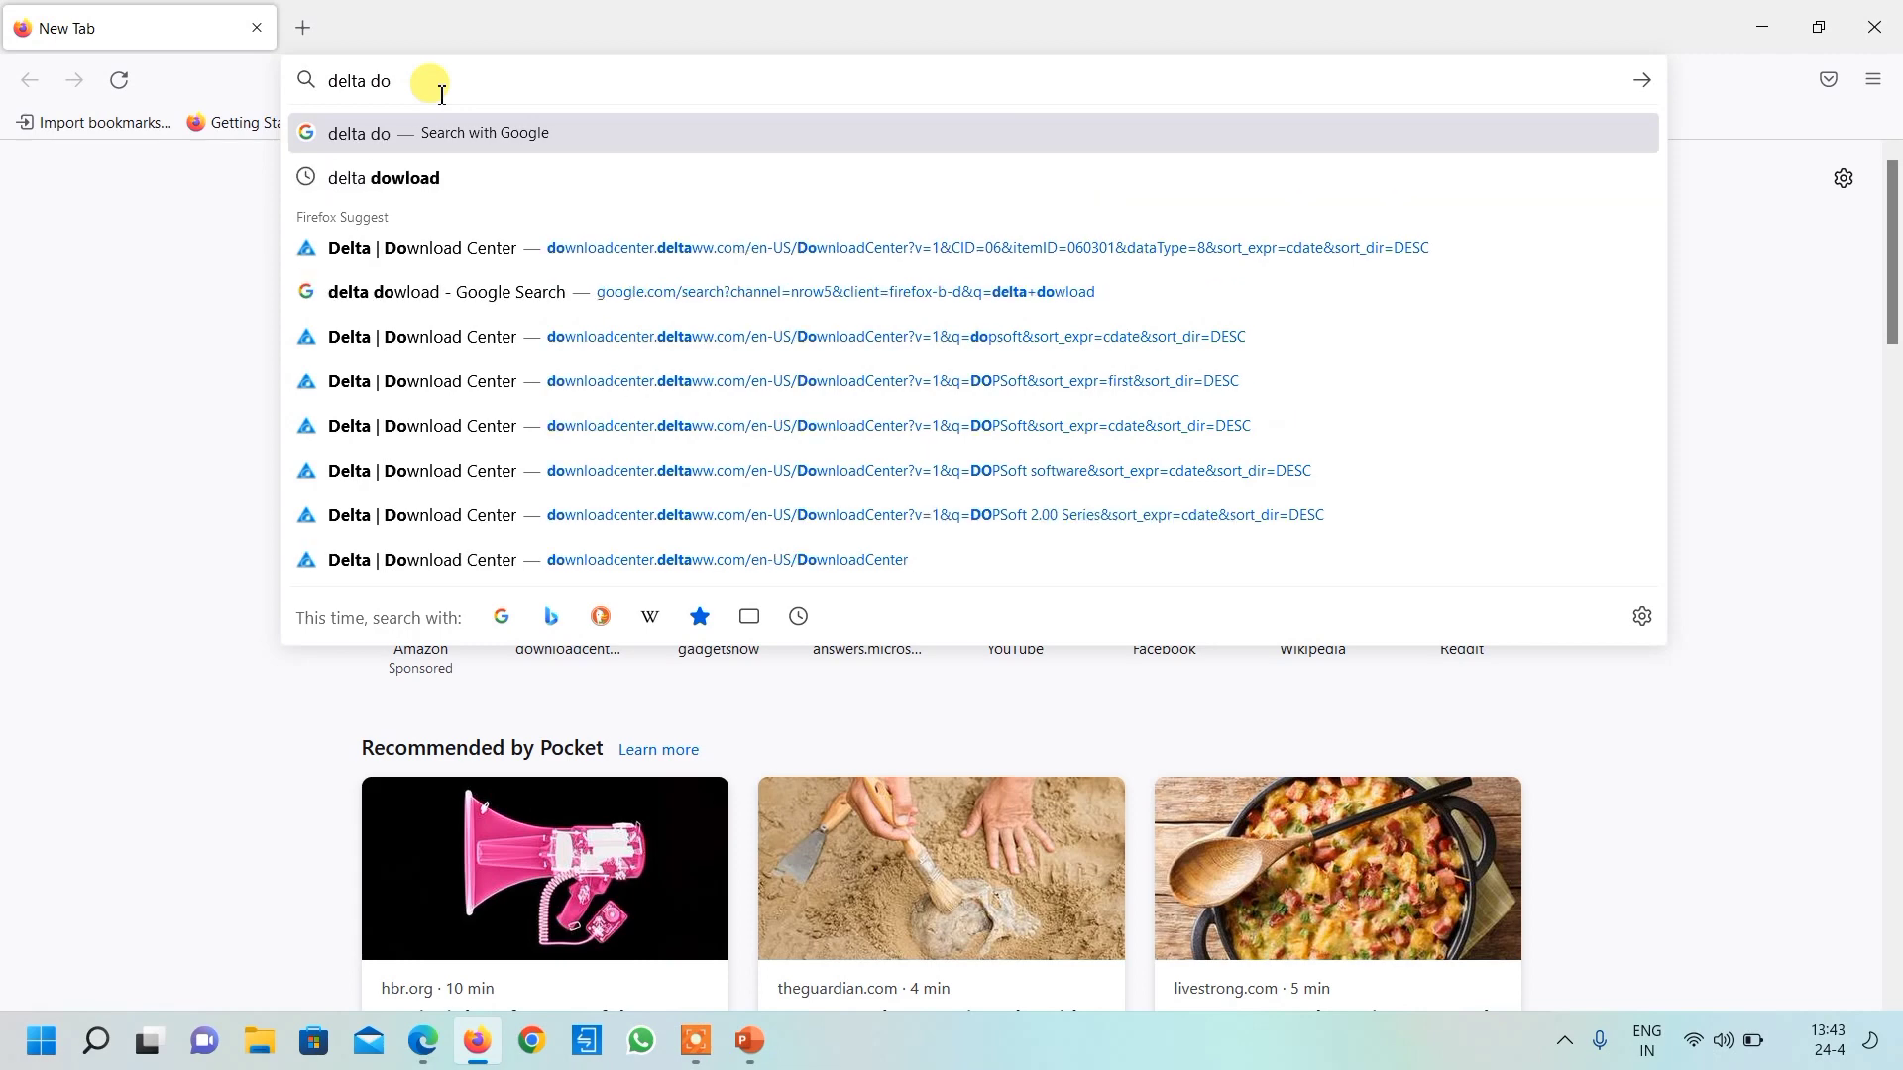
pyautogui.write('e')
# Step: Search Google for 'delta download' and open the Delta Download Center result
pyautogui.press('BackSpace')
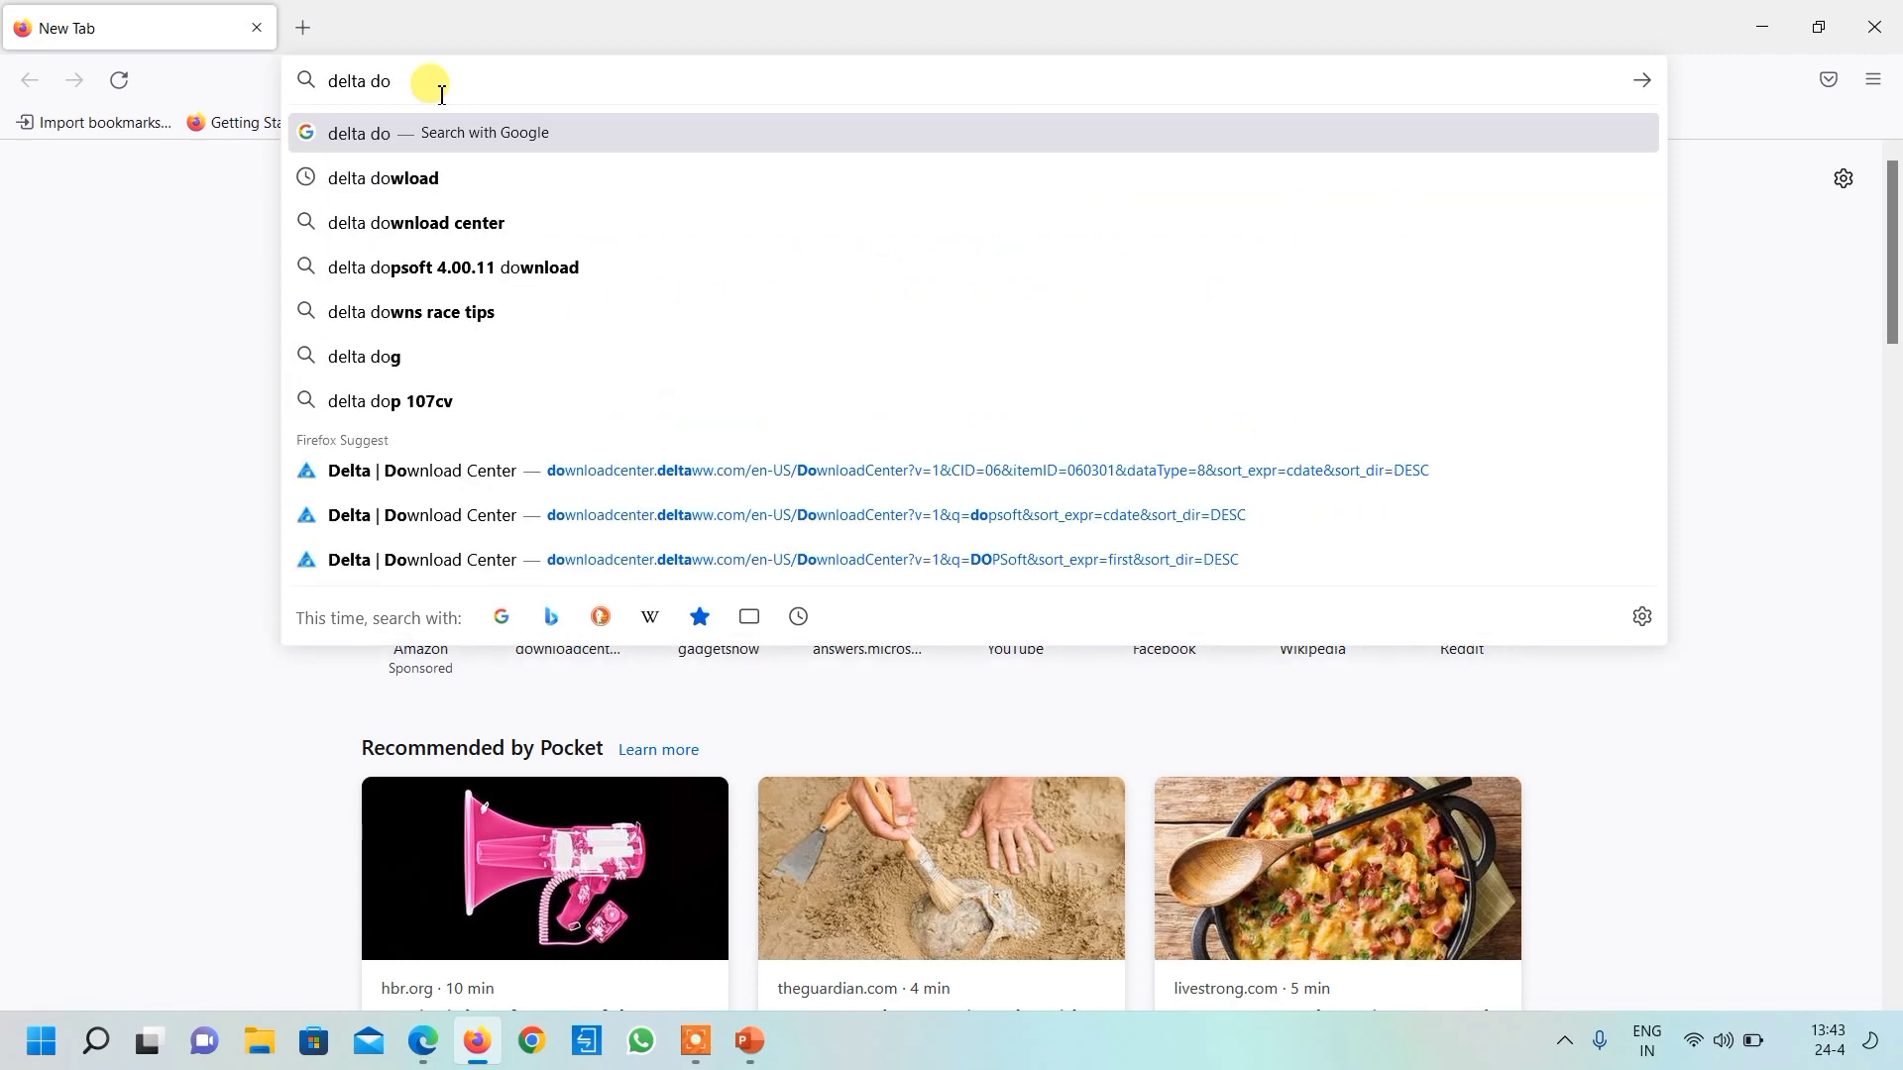
pyautogui.write('wnlo')
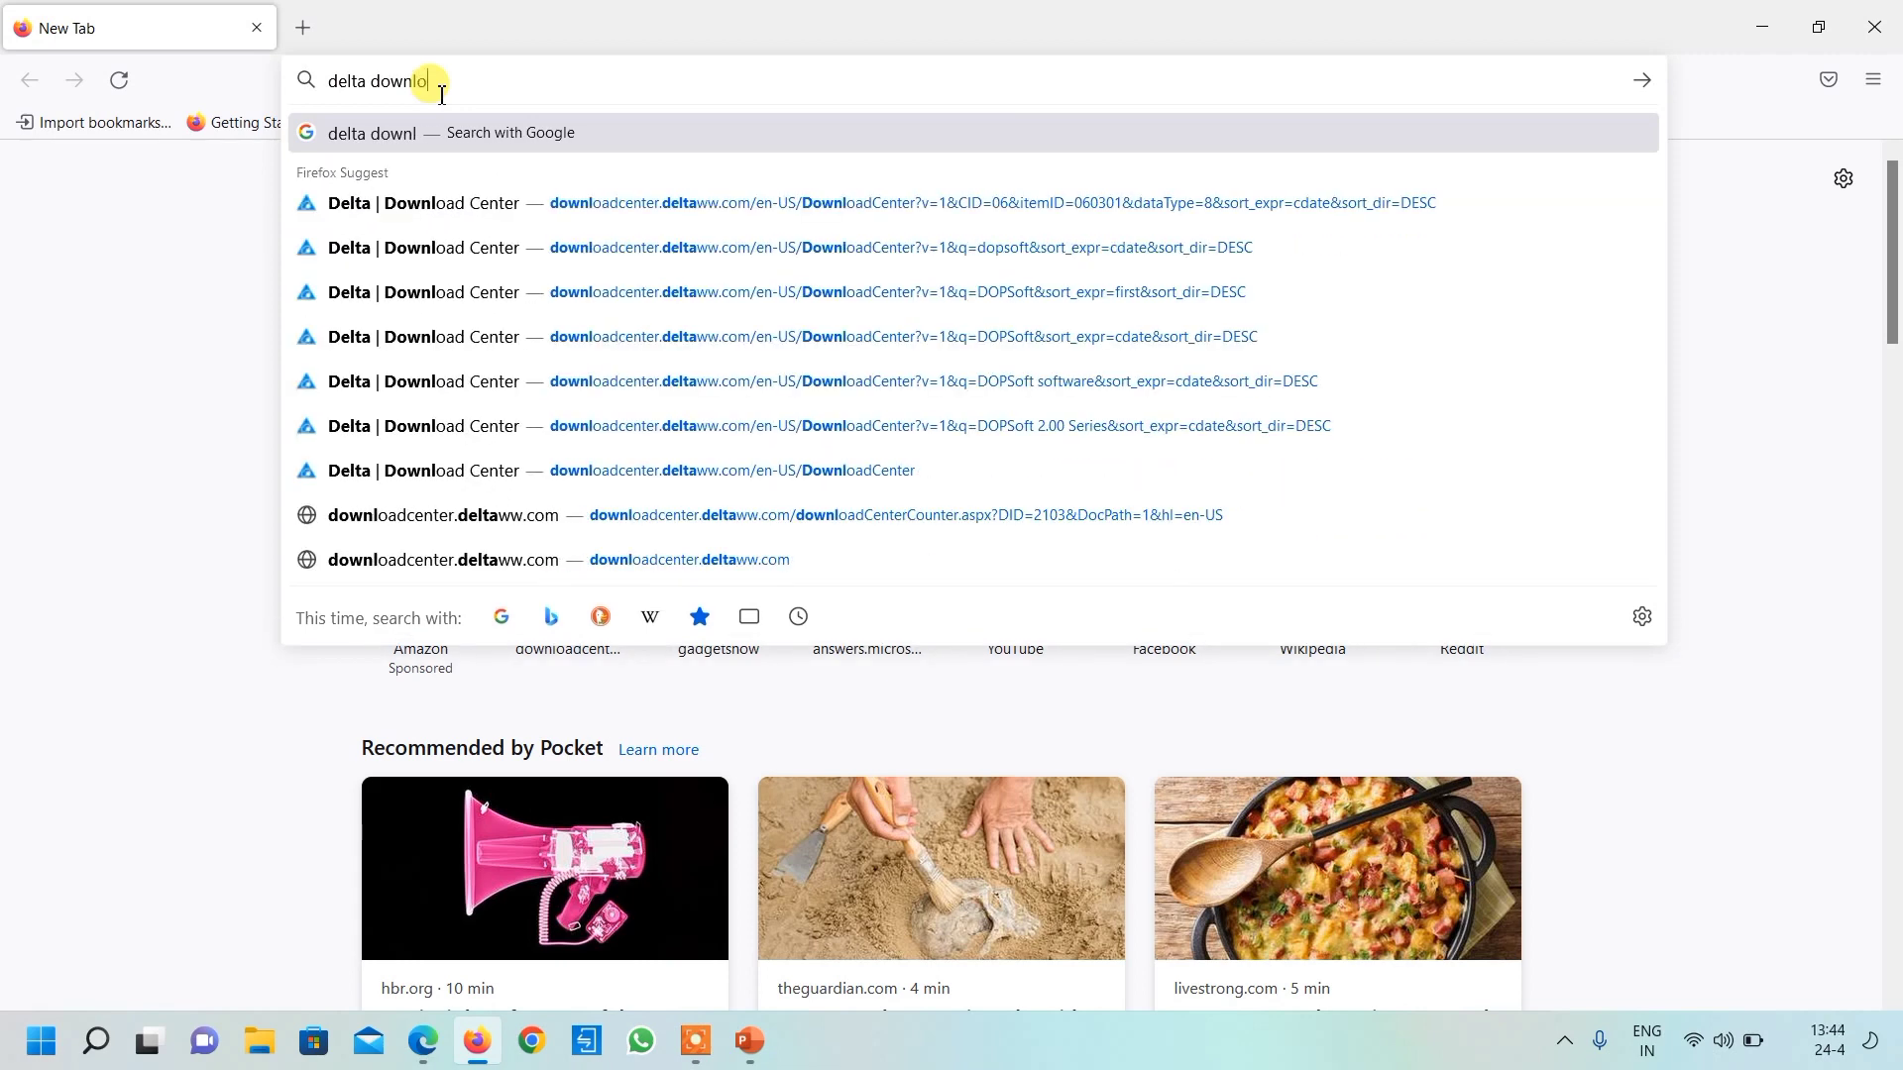
pyautogui.write('ad')
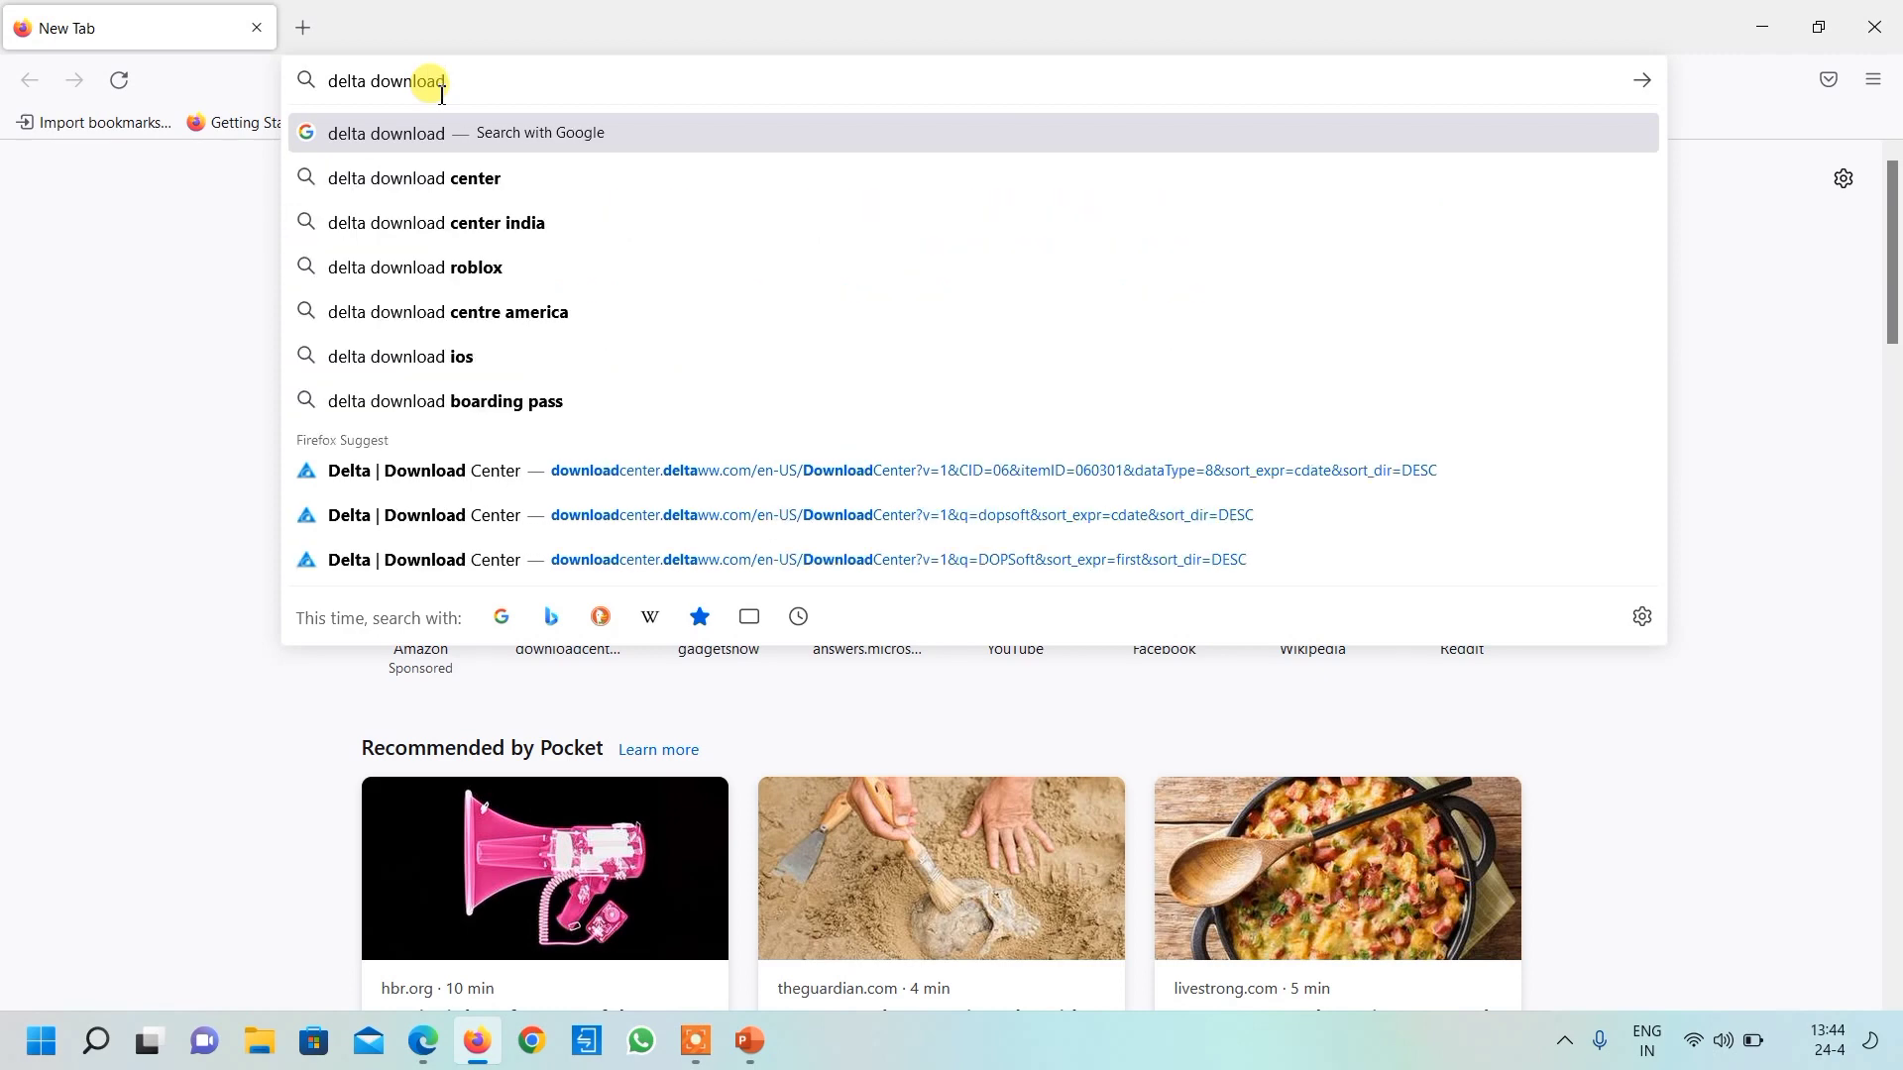
pyautogui.press('Return')
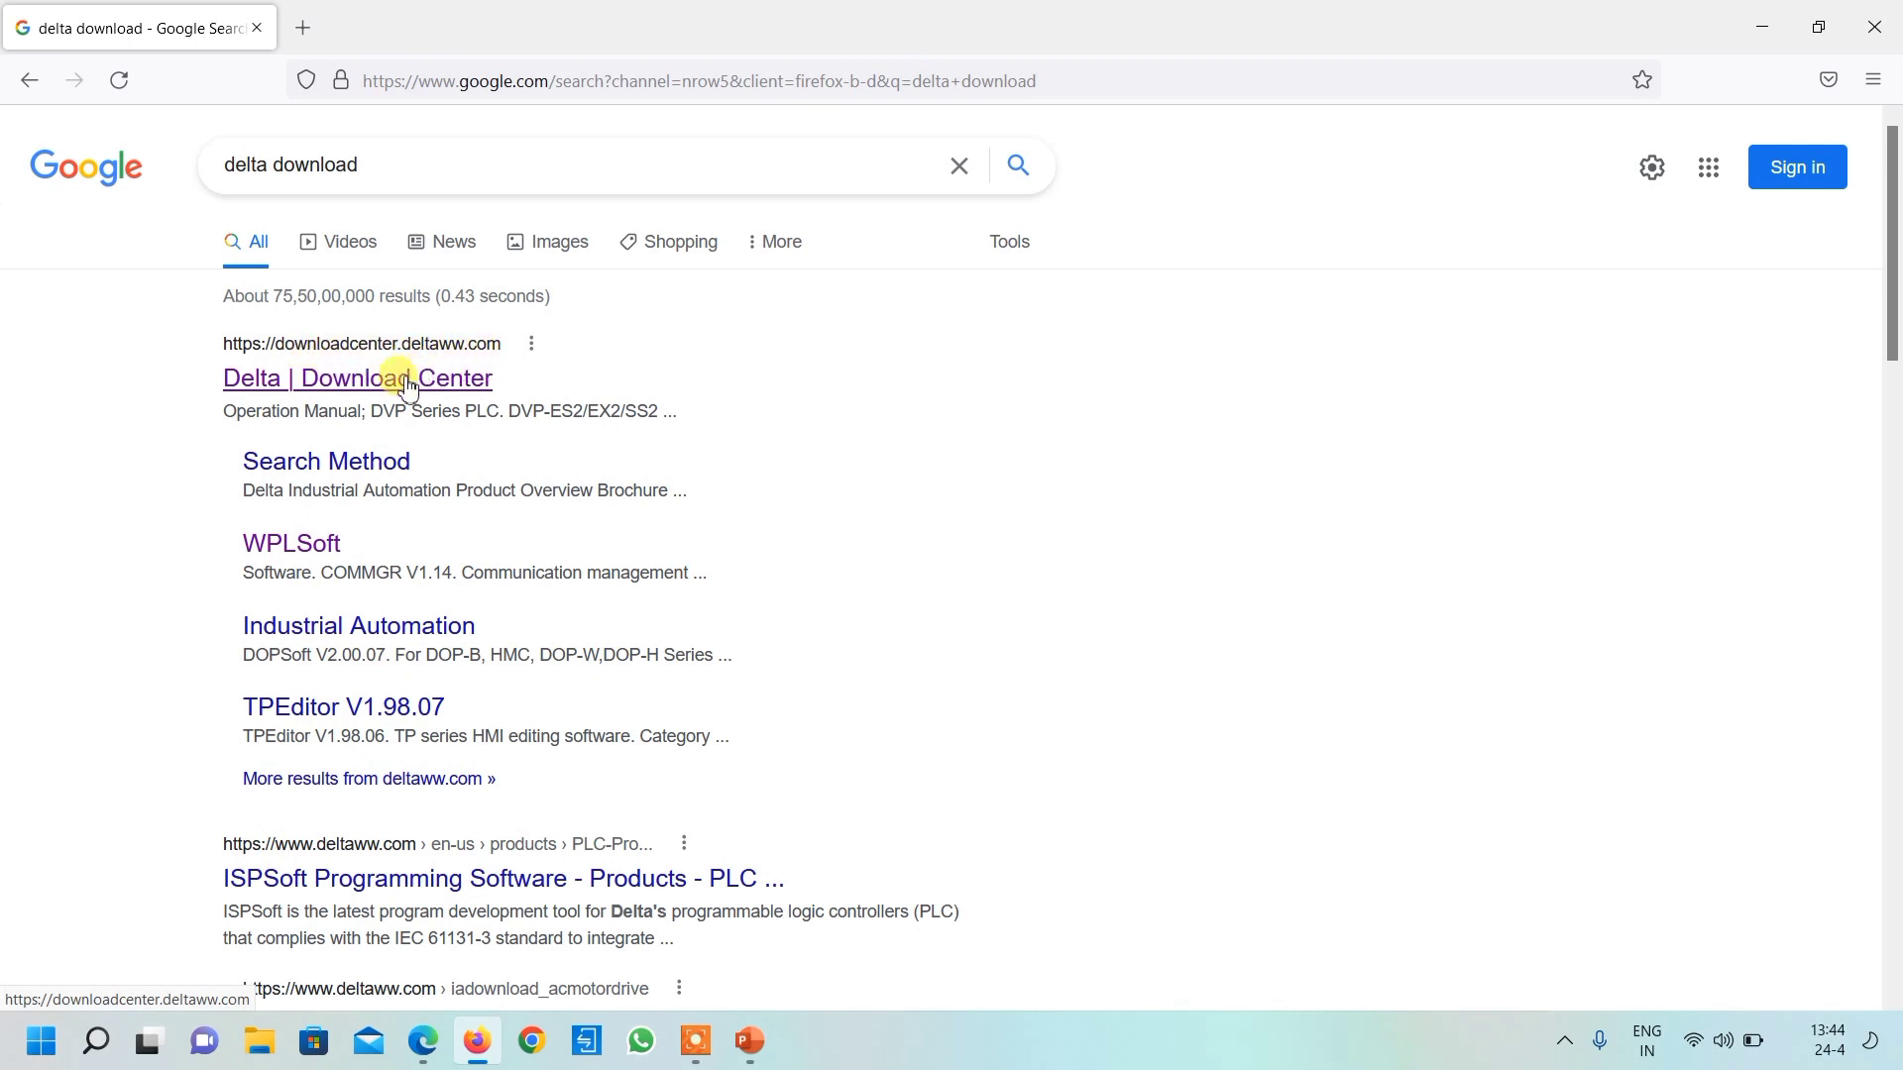
pyautogui.click(404, 381)
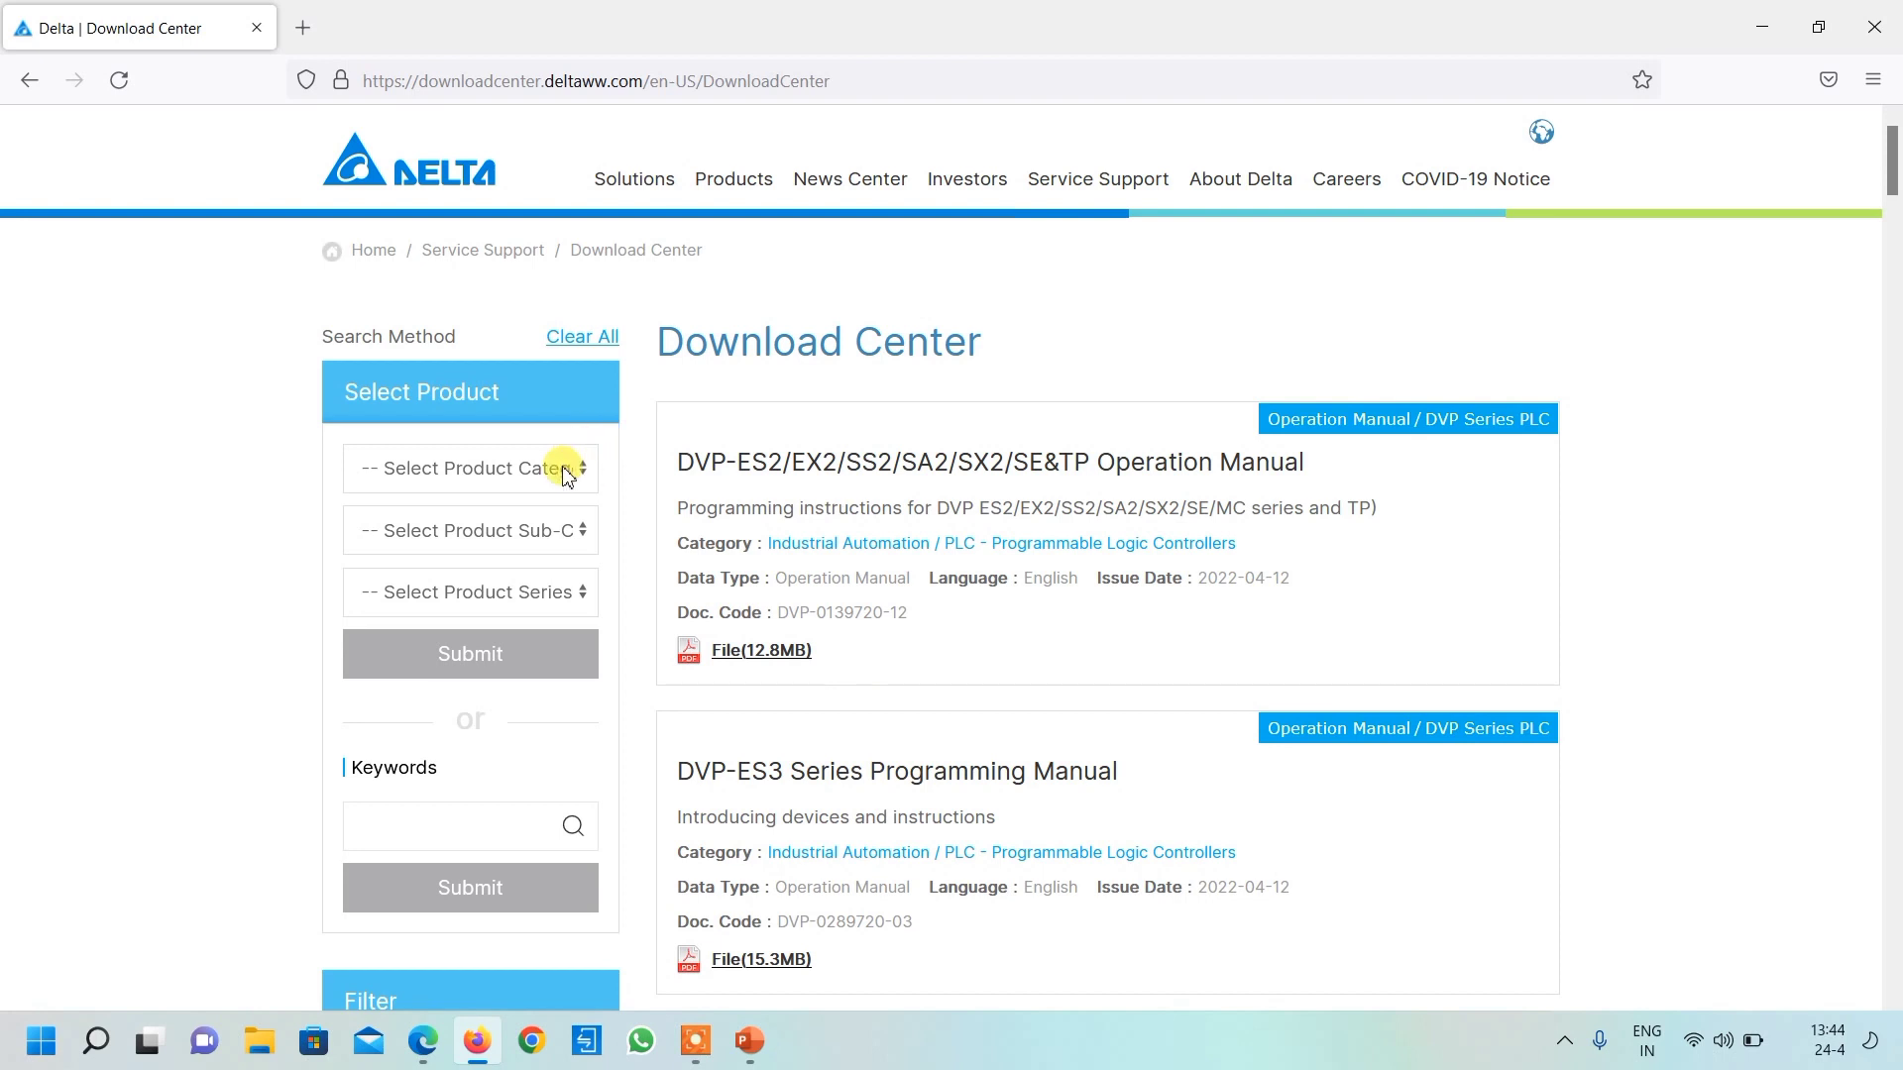
# Step: Filter products to Industrial Automation › PLC - Programmable Logic Controllers, showing only software
pyautogui.click(465, 470)
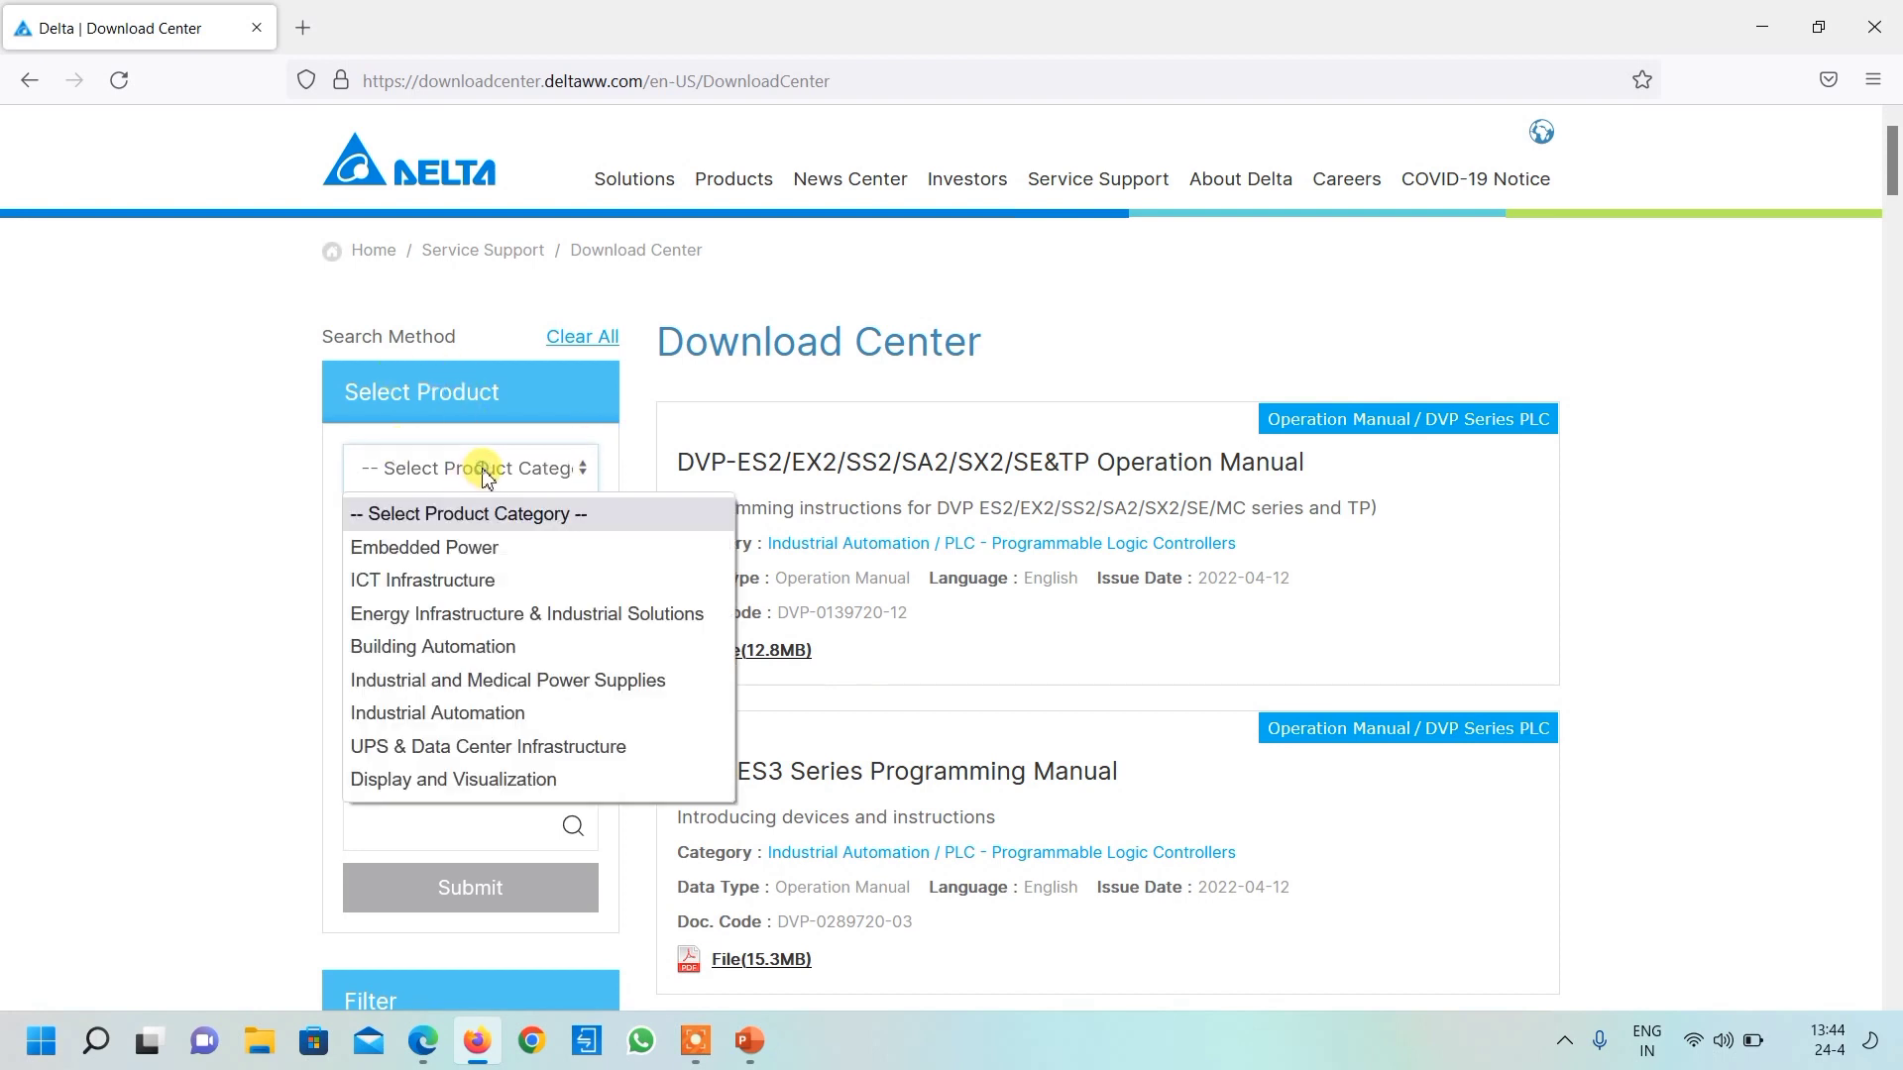
pyautogui.click(473, 713)
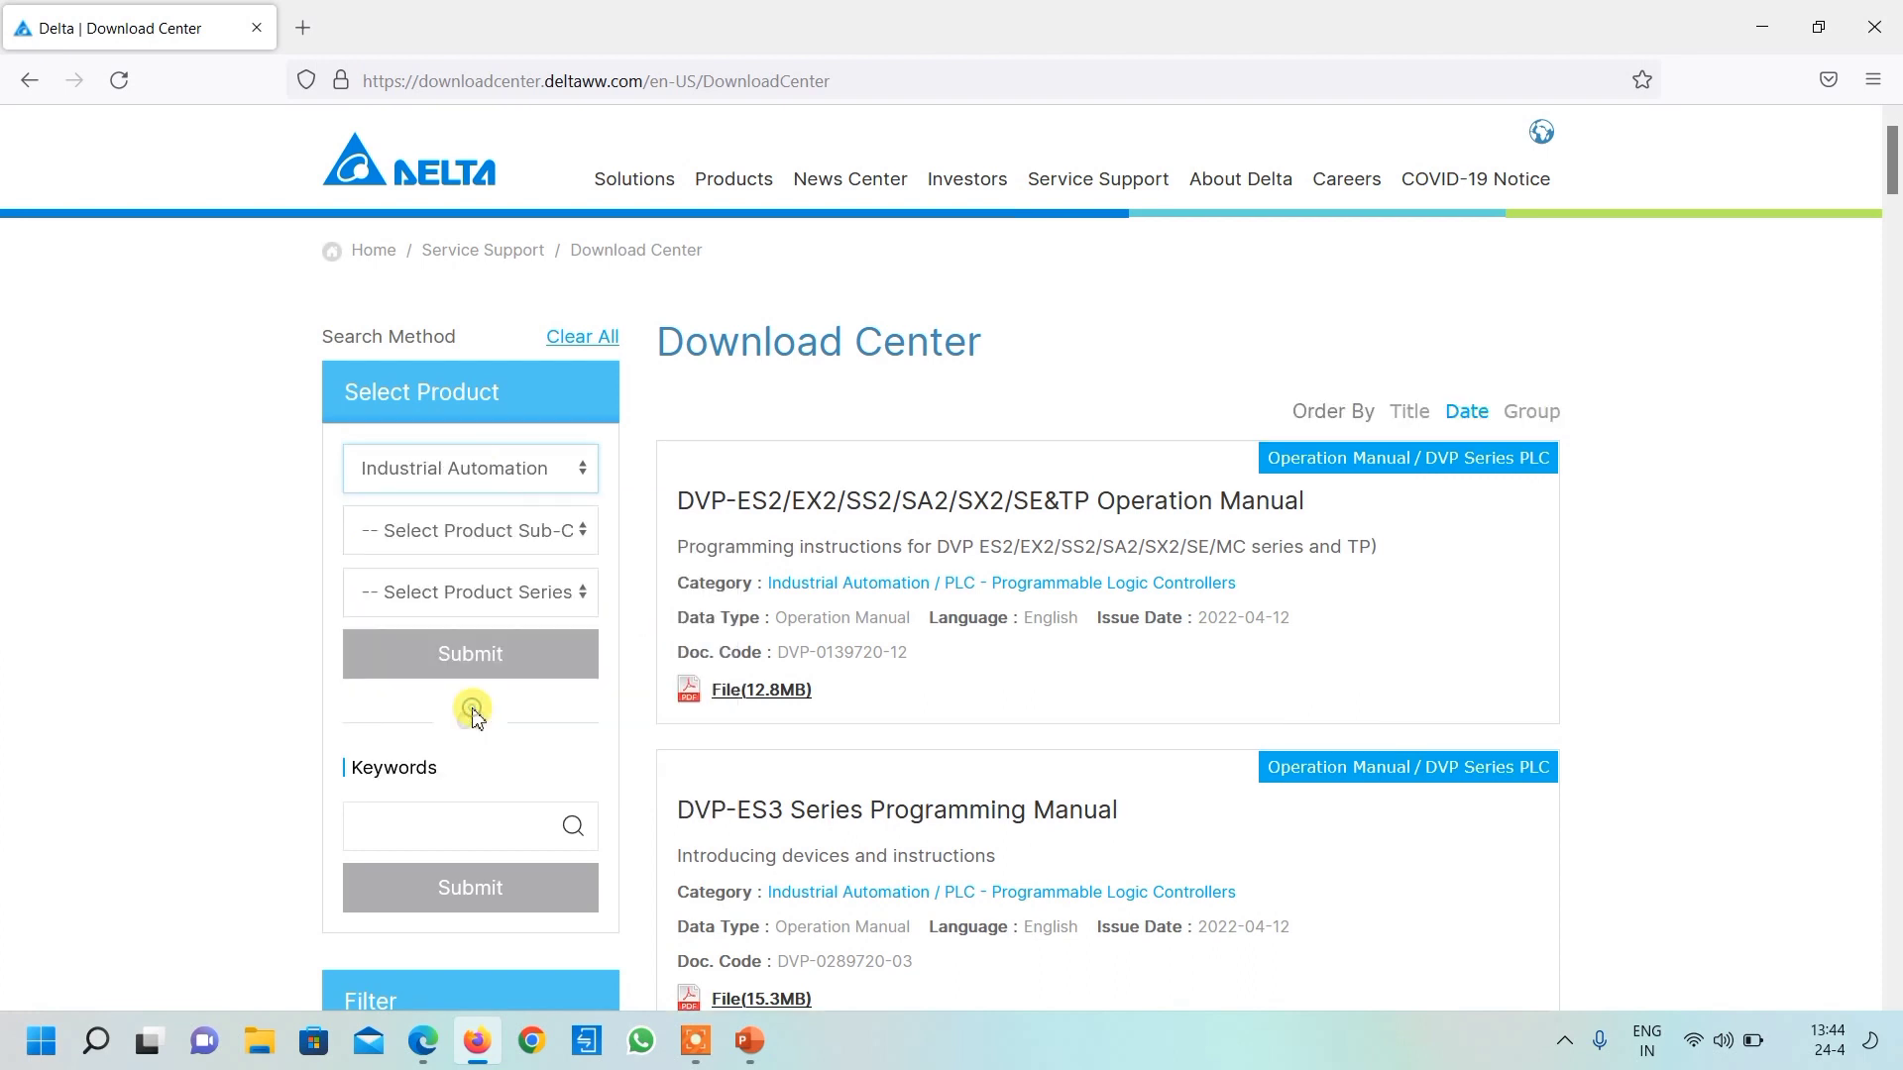
pyautogui.click(487, 535)
pyautogui.scroll(-4, 427, 847)
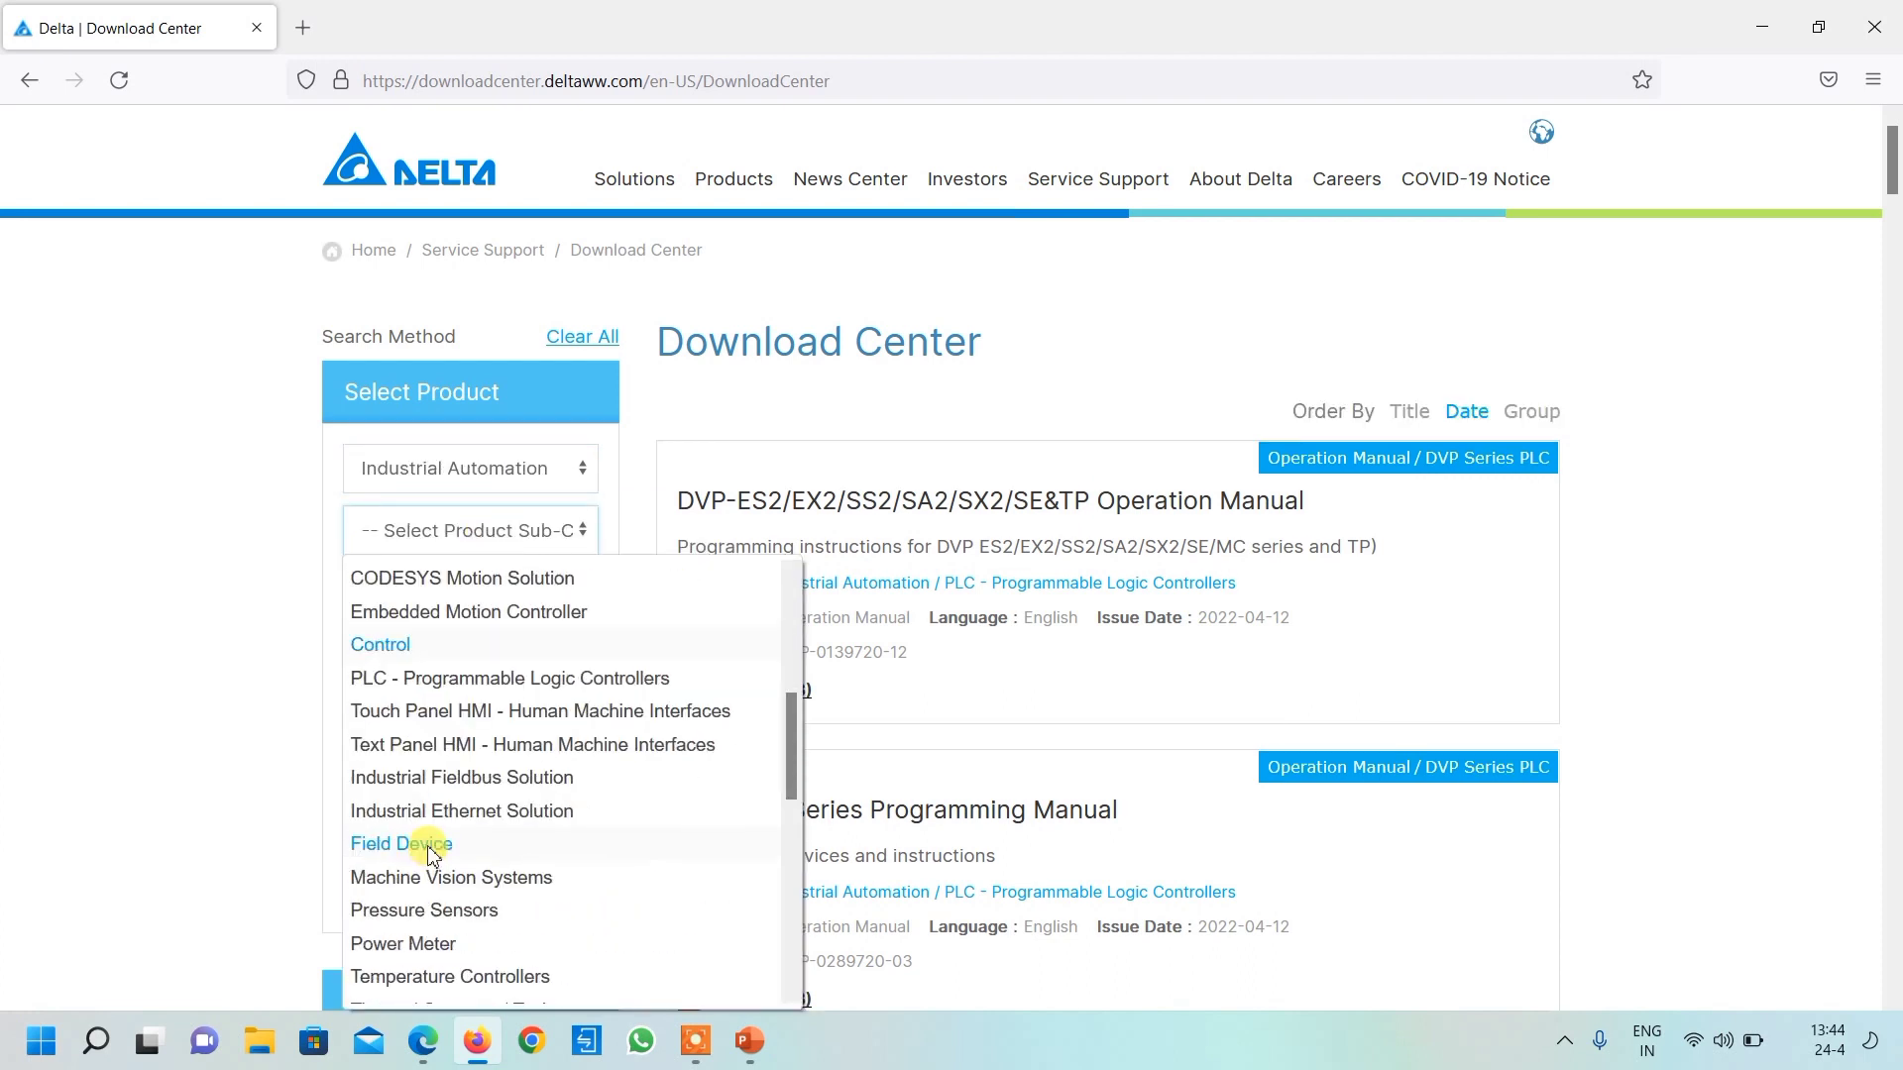
pyautogui.click(417, 678)
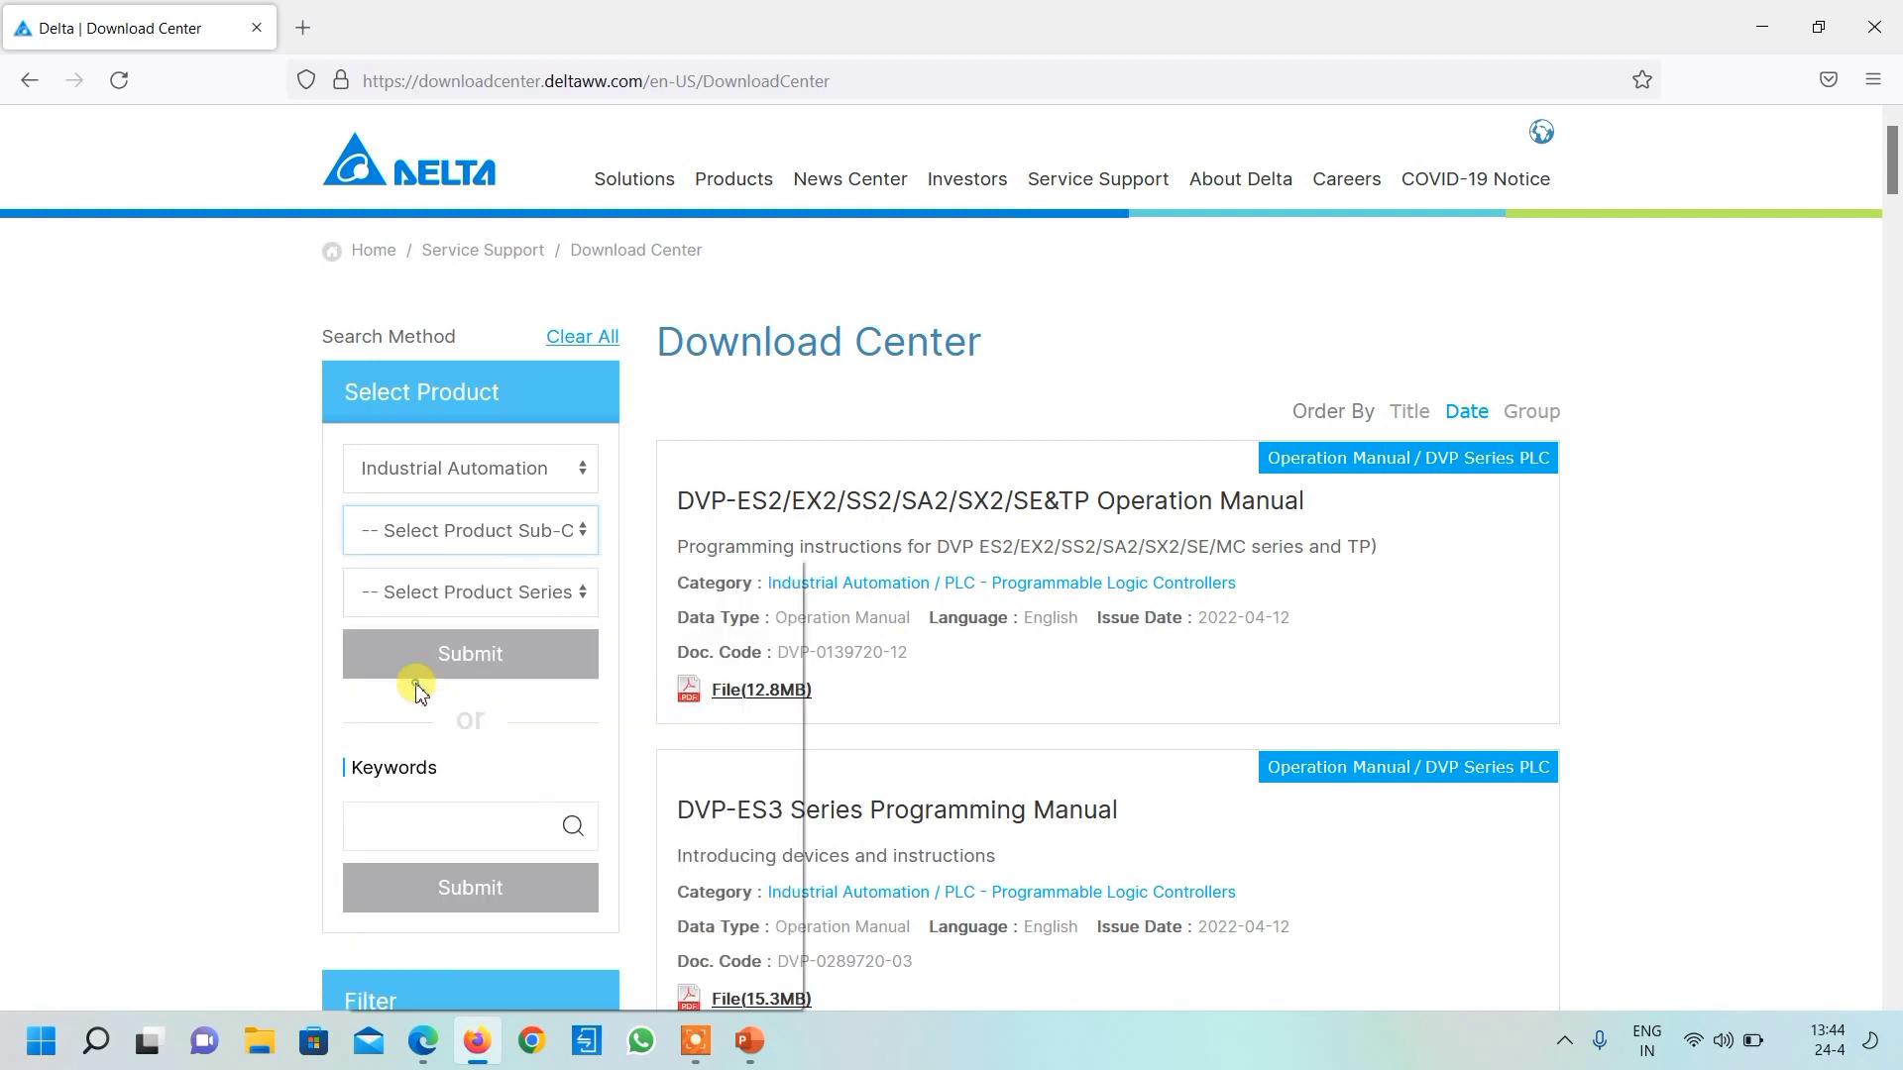
pyautogui.scroll(-1, 466, 583)
pyautogui.scroll(-3, 461, 573)
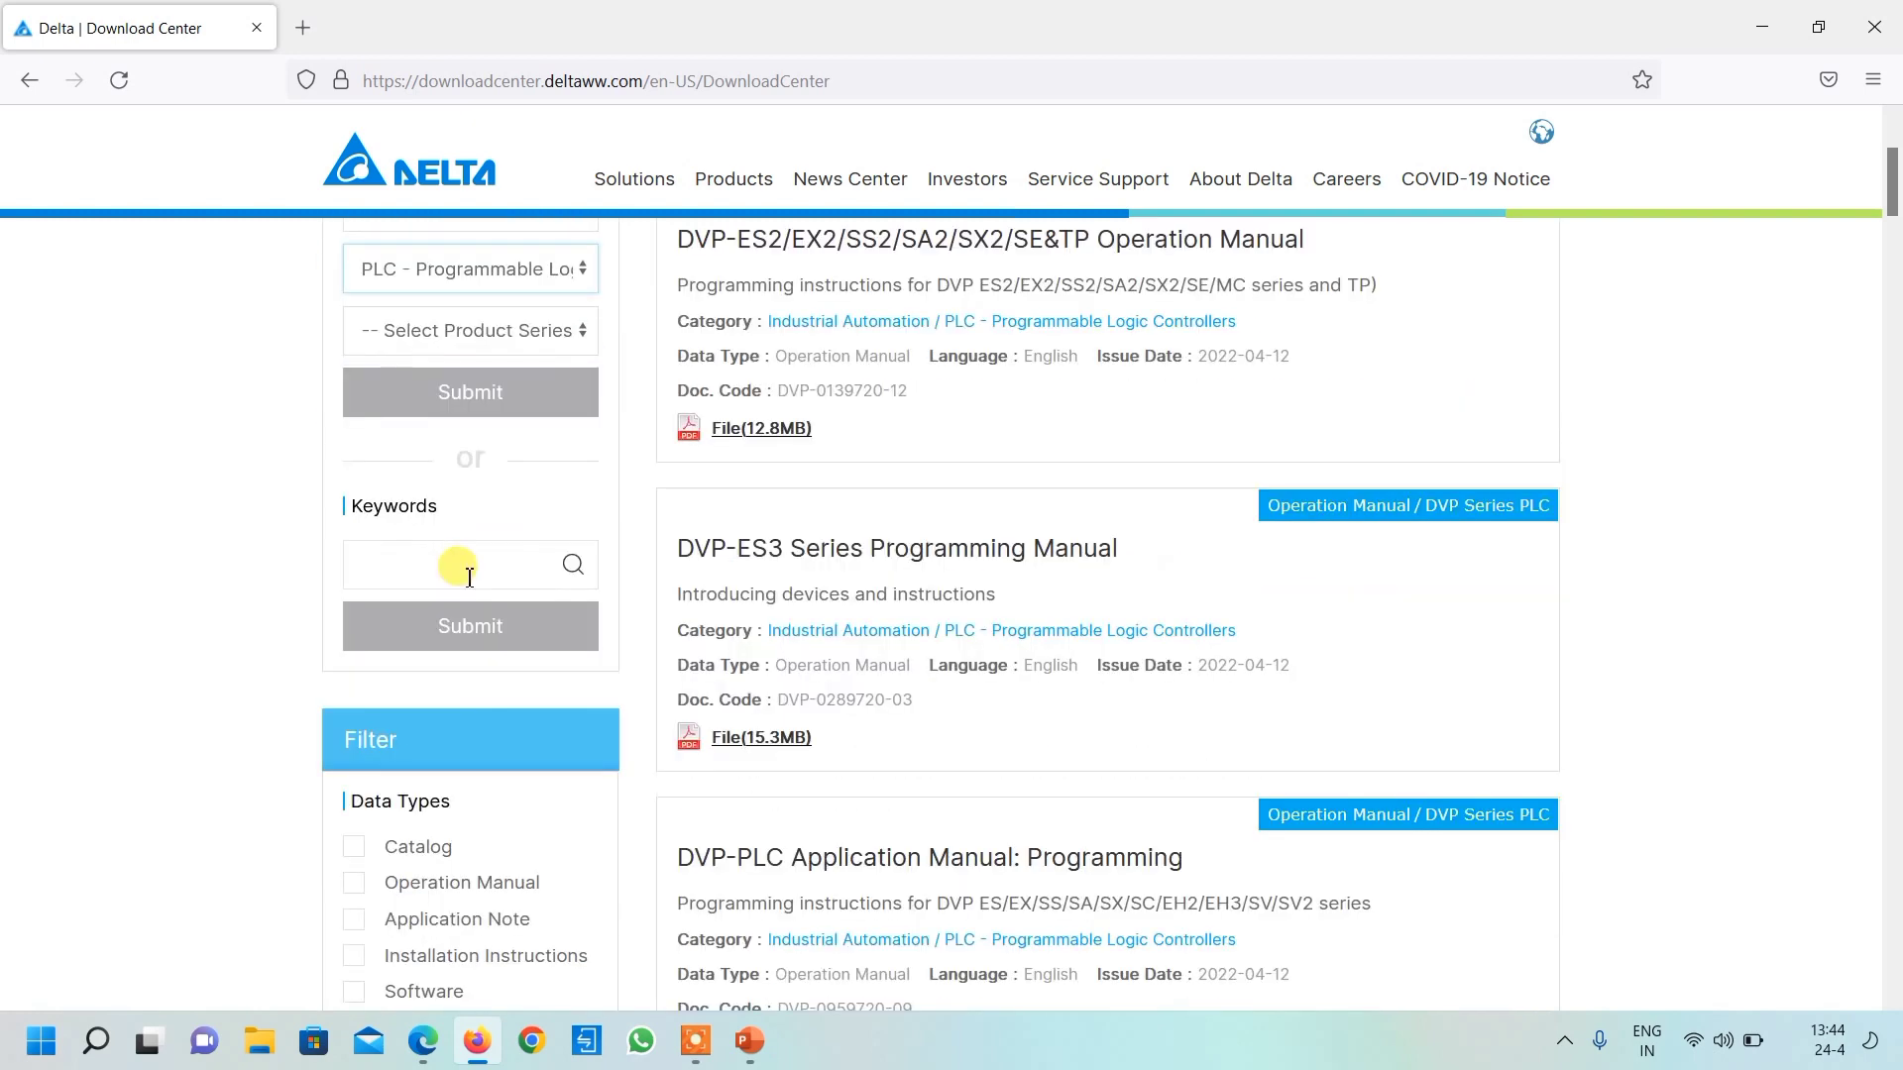
pyautogui.scroll(-3, 427, 470)
pyautogui.scroll(-1, 427, 477)
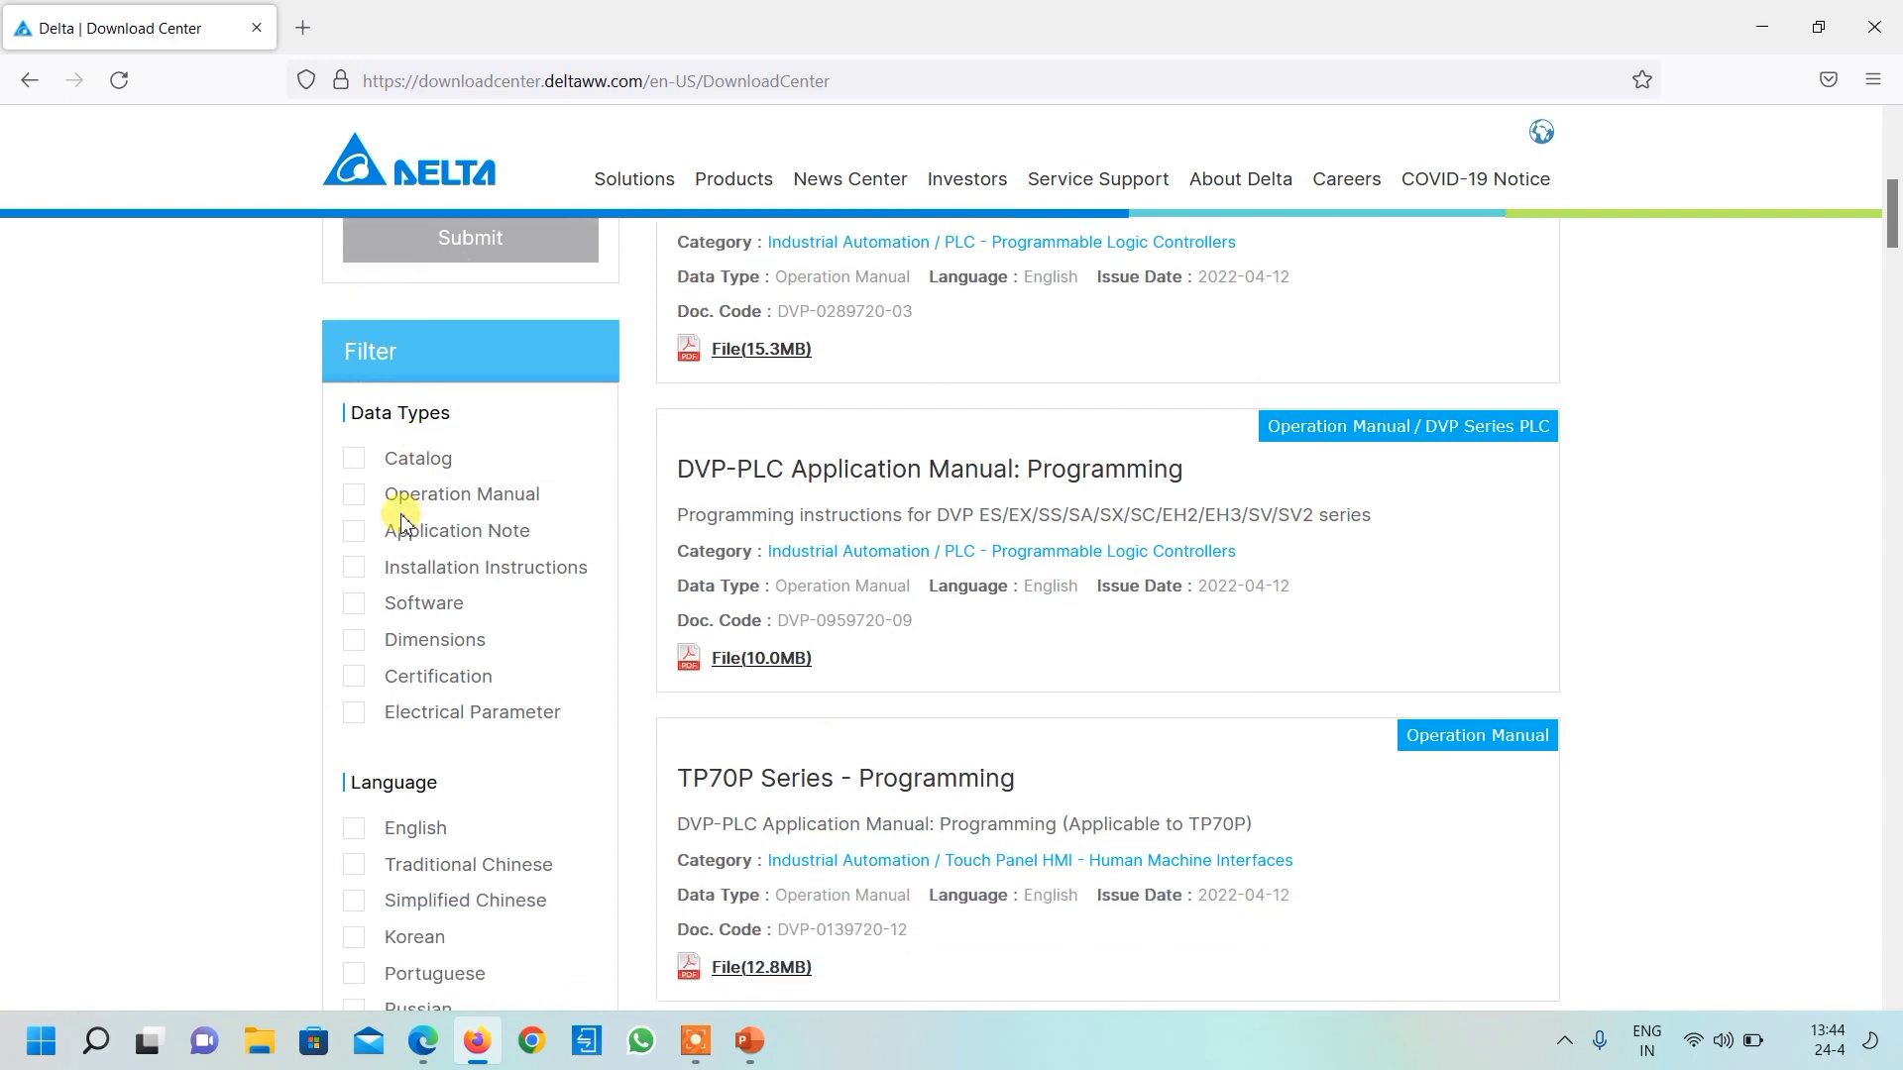
pyautogui.click(355, 601)
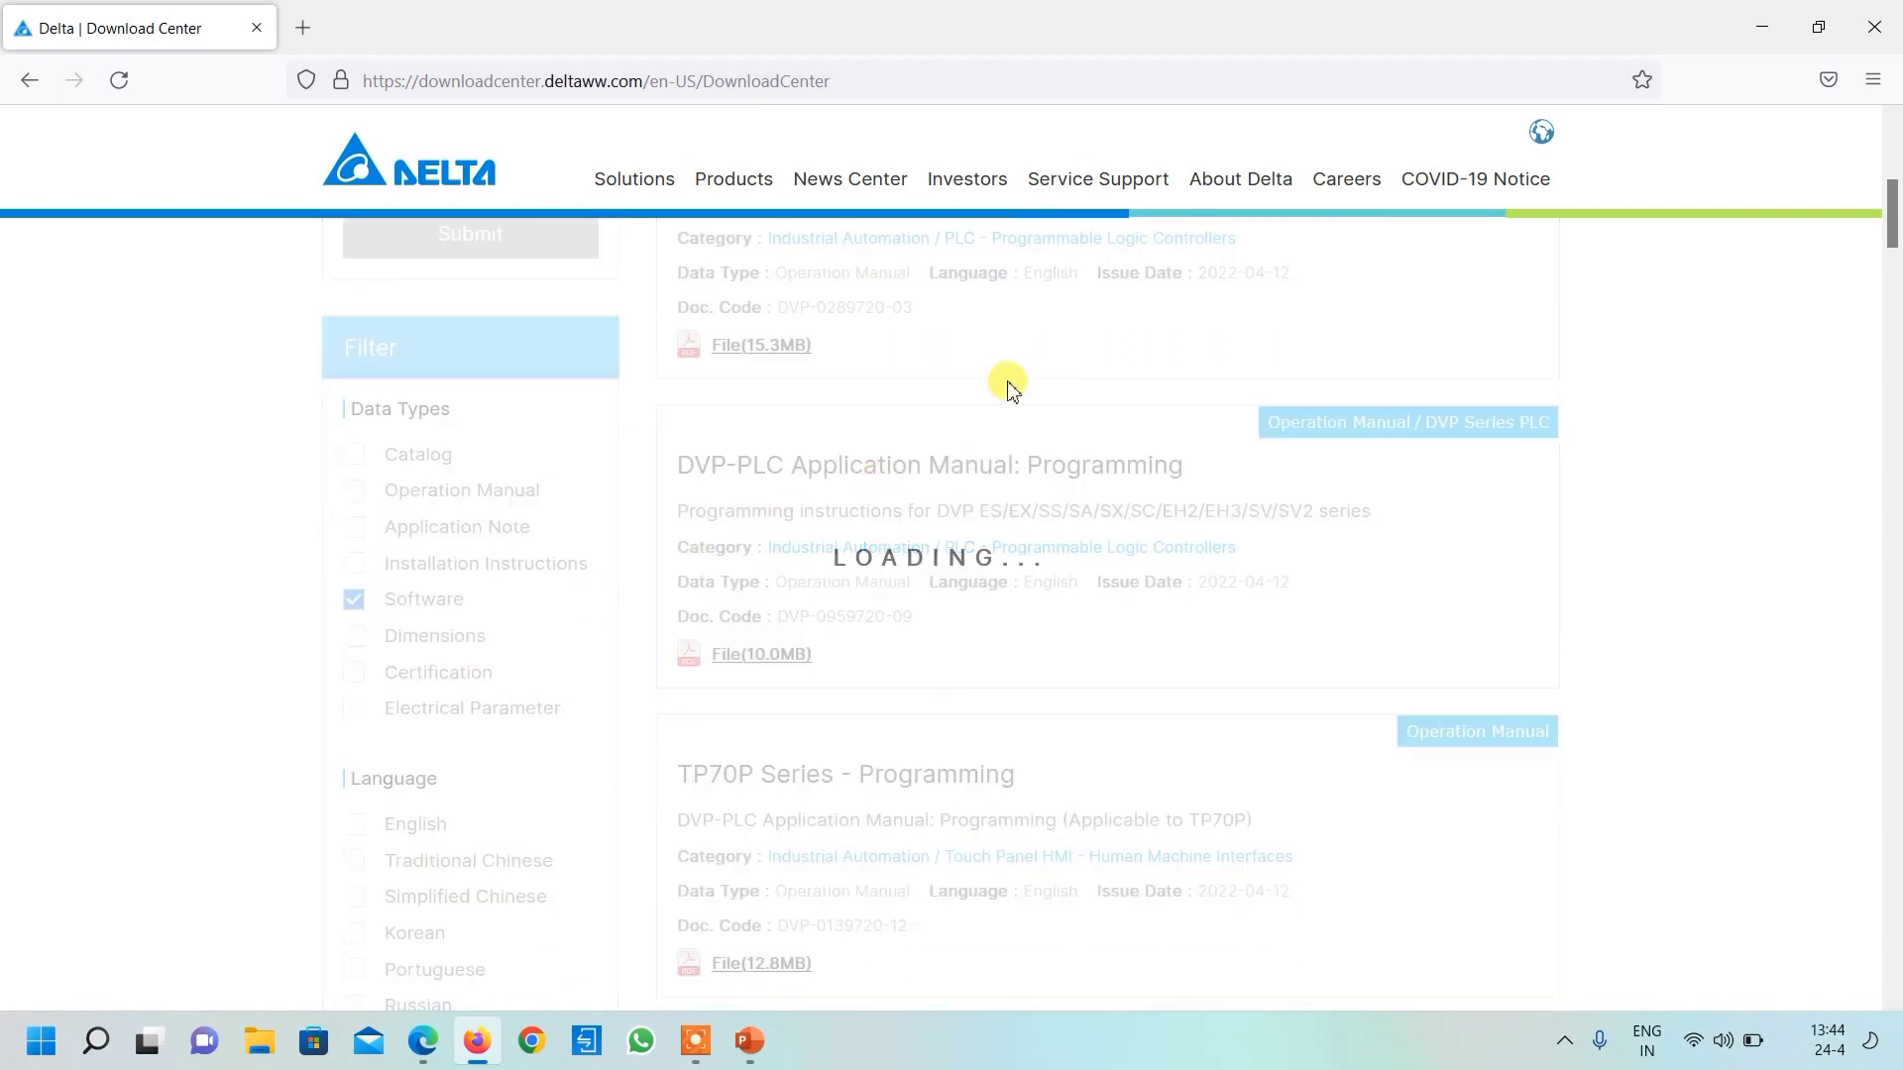
pyautogui.scroll(3, 1130, 431)
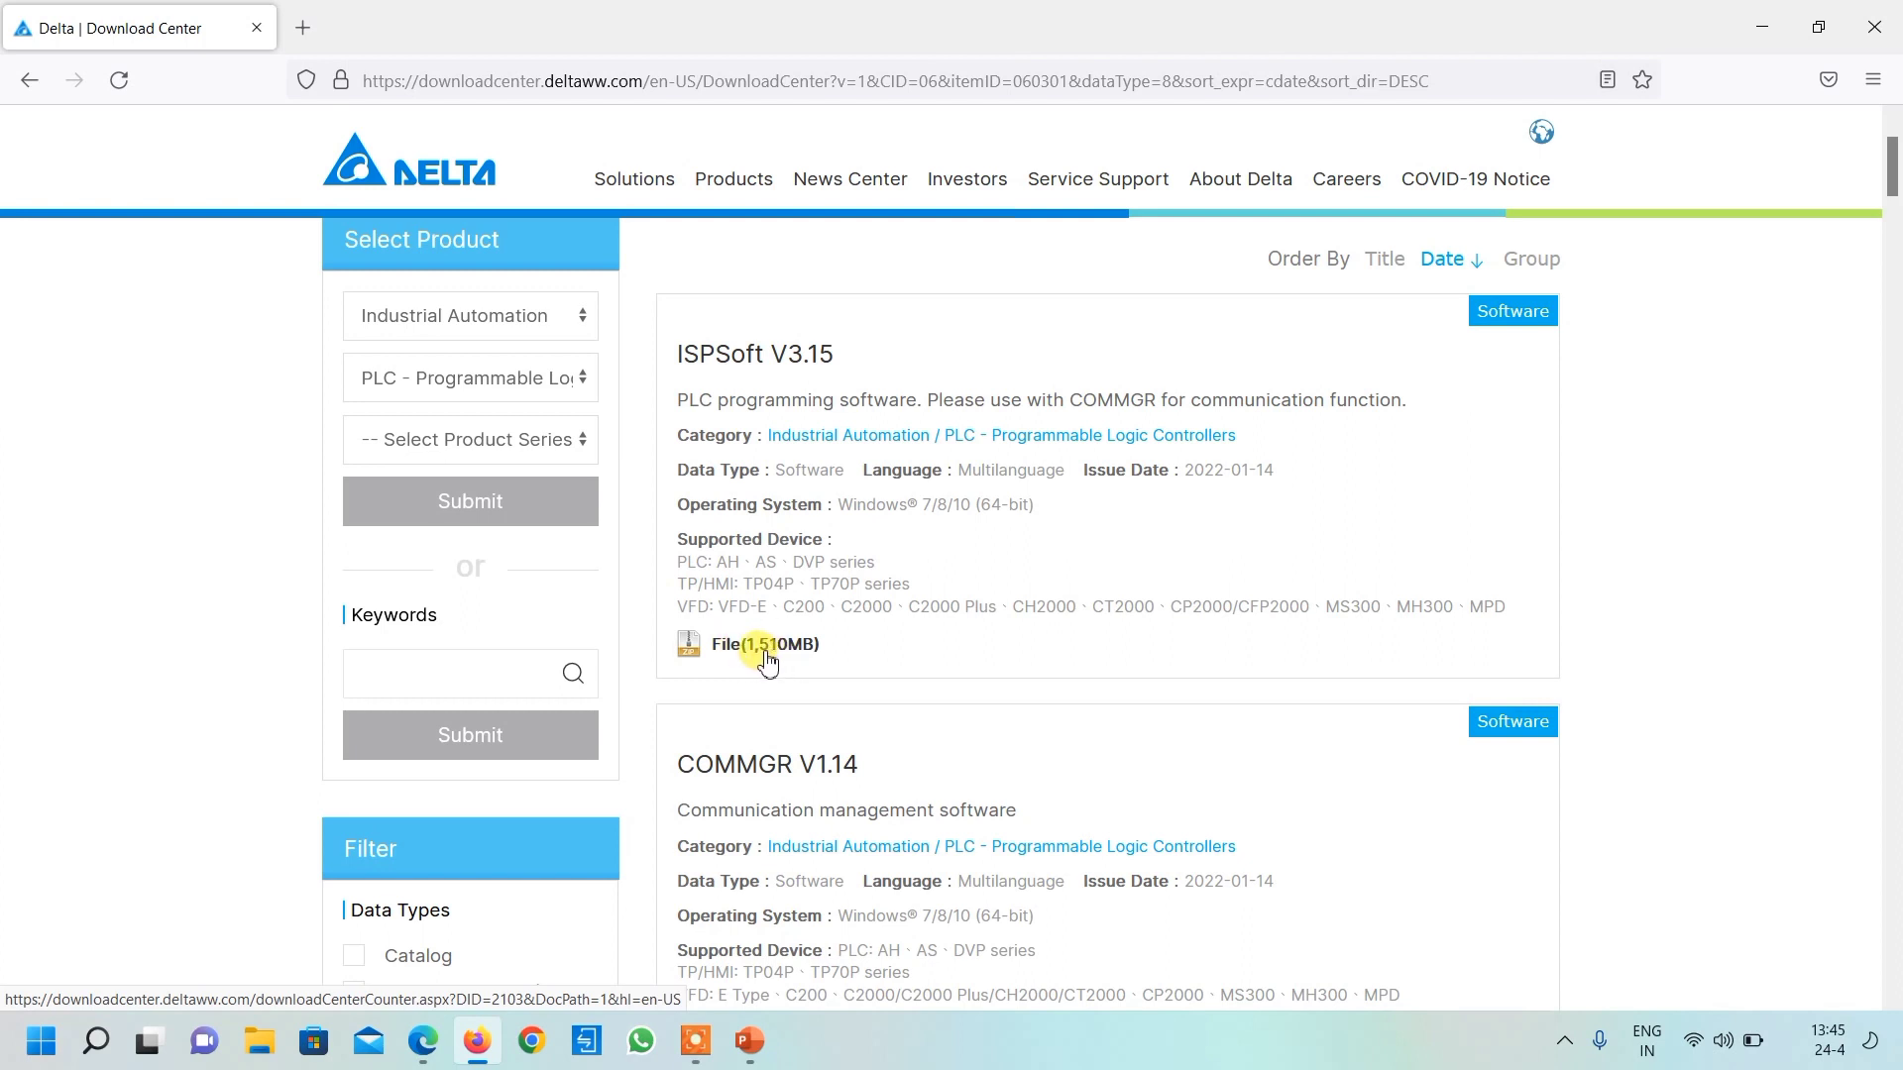
pyautogui.scroll(-3, 789, 661)
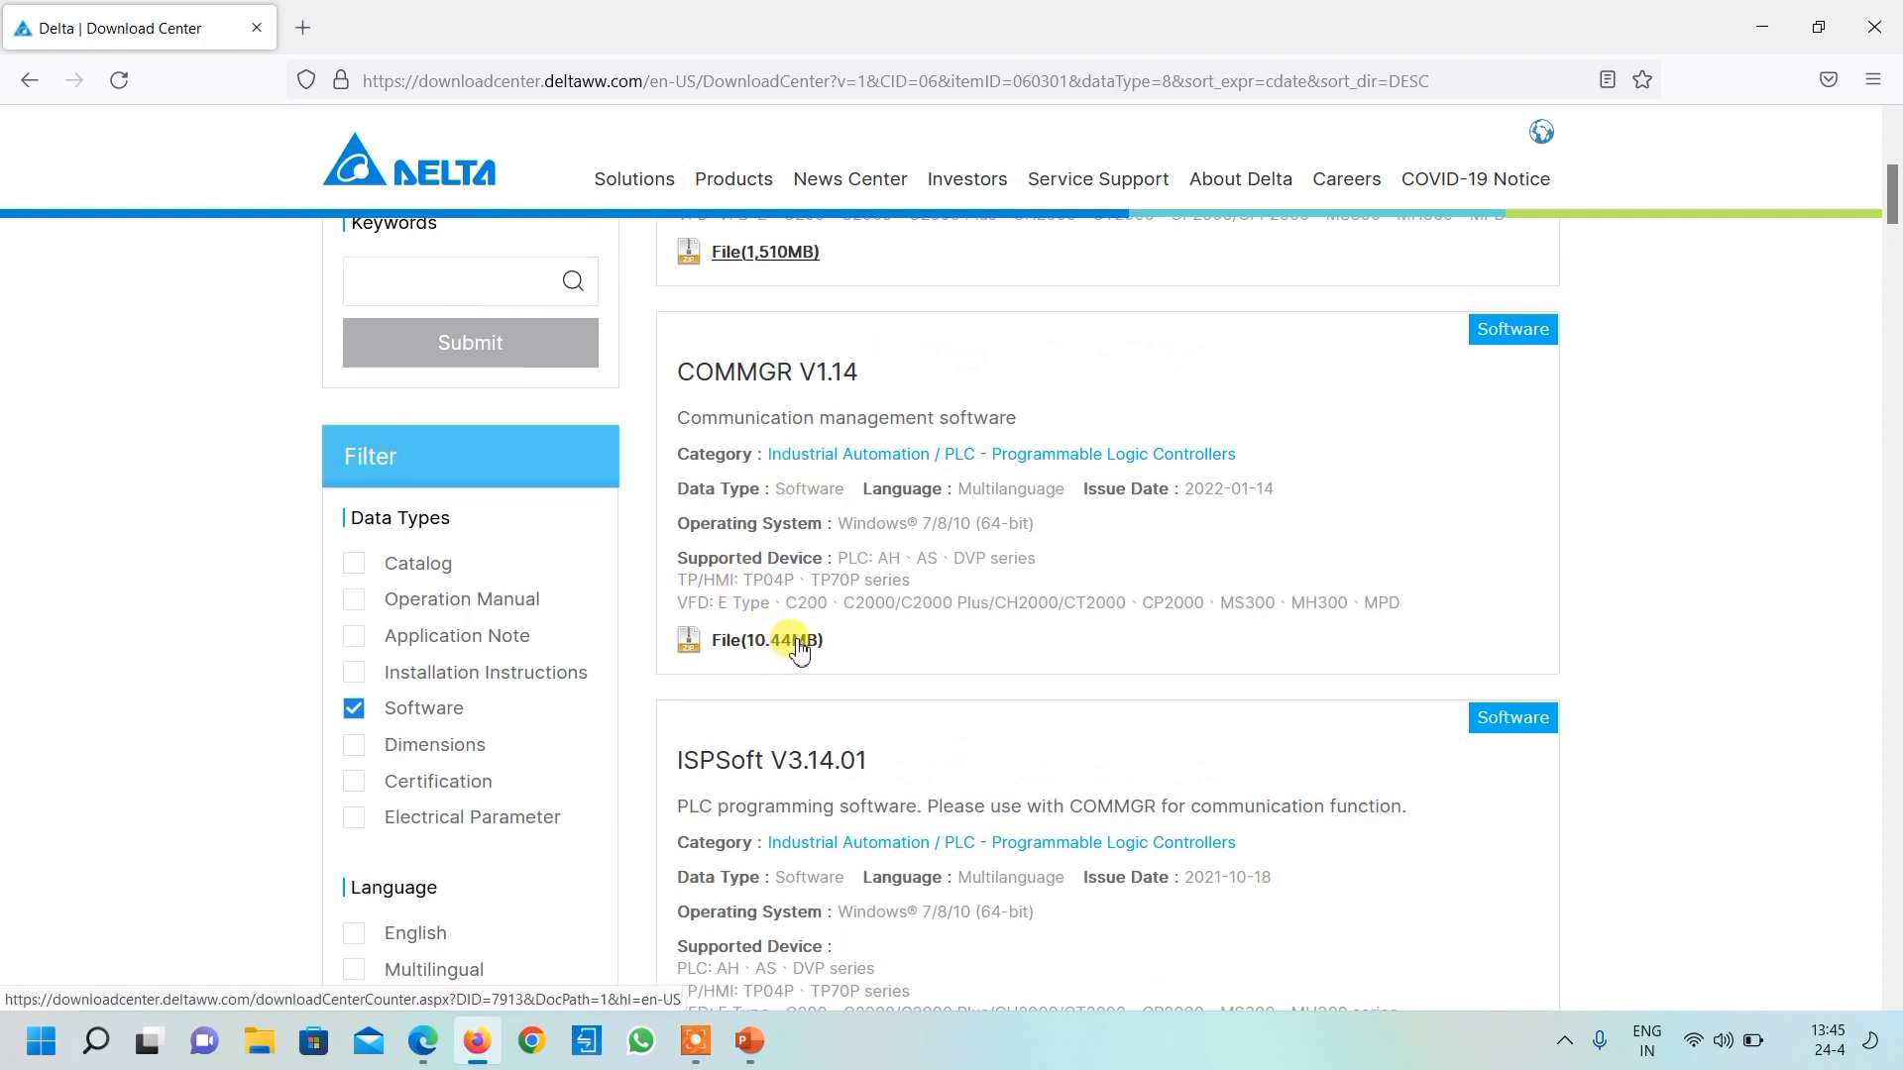
pyautogui.scroll(2, 825, 650)
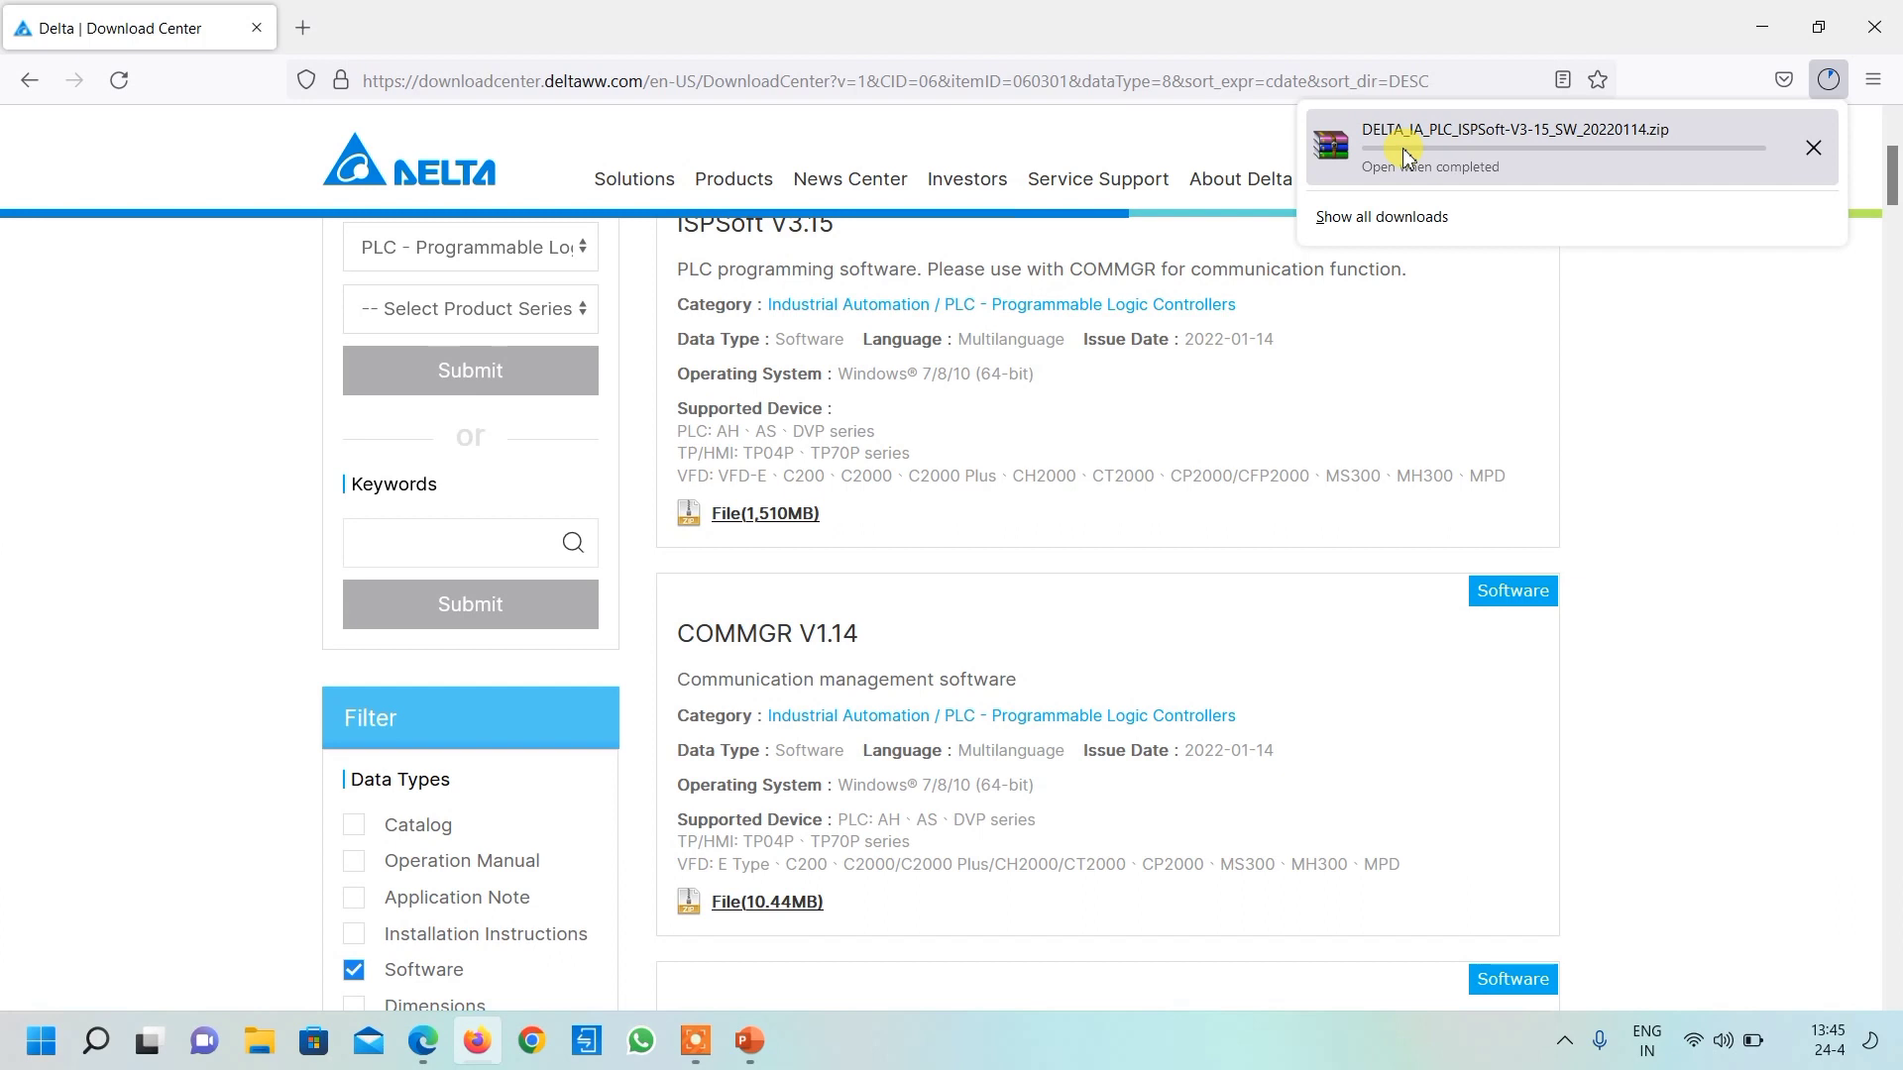
# Step: Cancel the DELTA_IA_PLC_ISPSoft-V3-15_SW_20220114.zip download
pyautogui.click(1816, 153)
pyautogui.scroll(2, 977, 438)
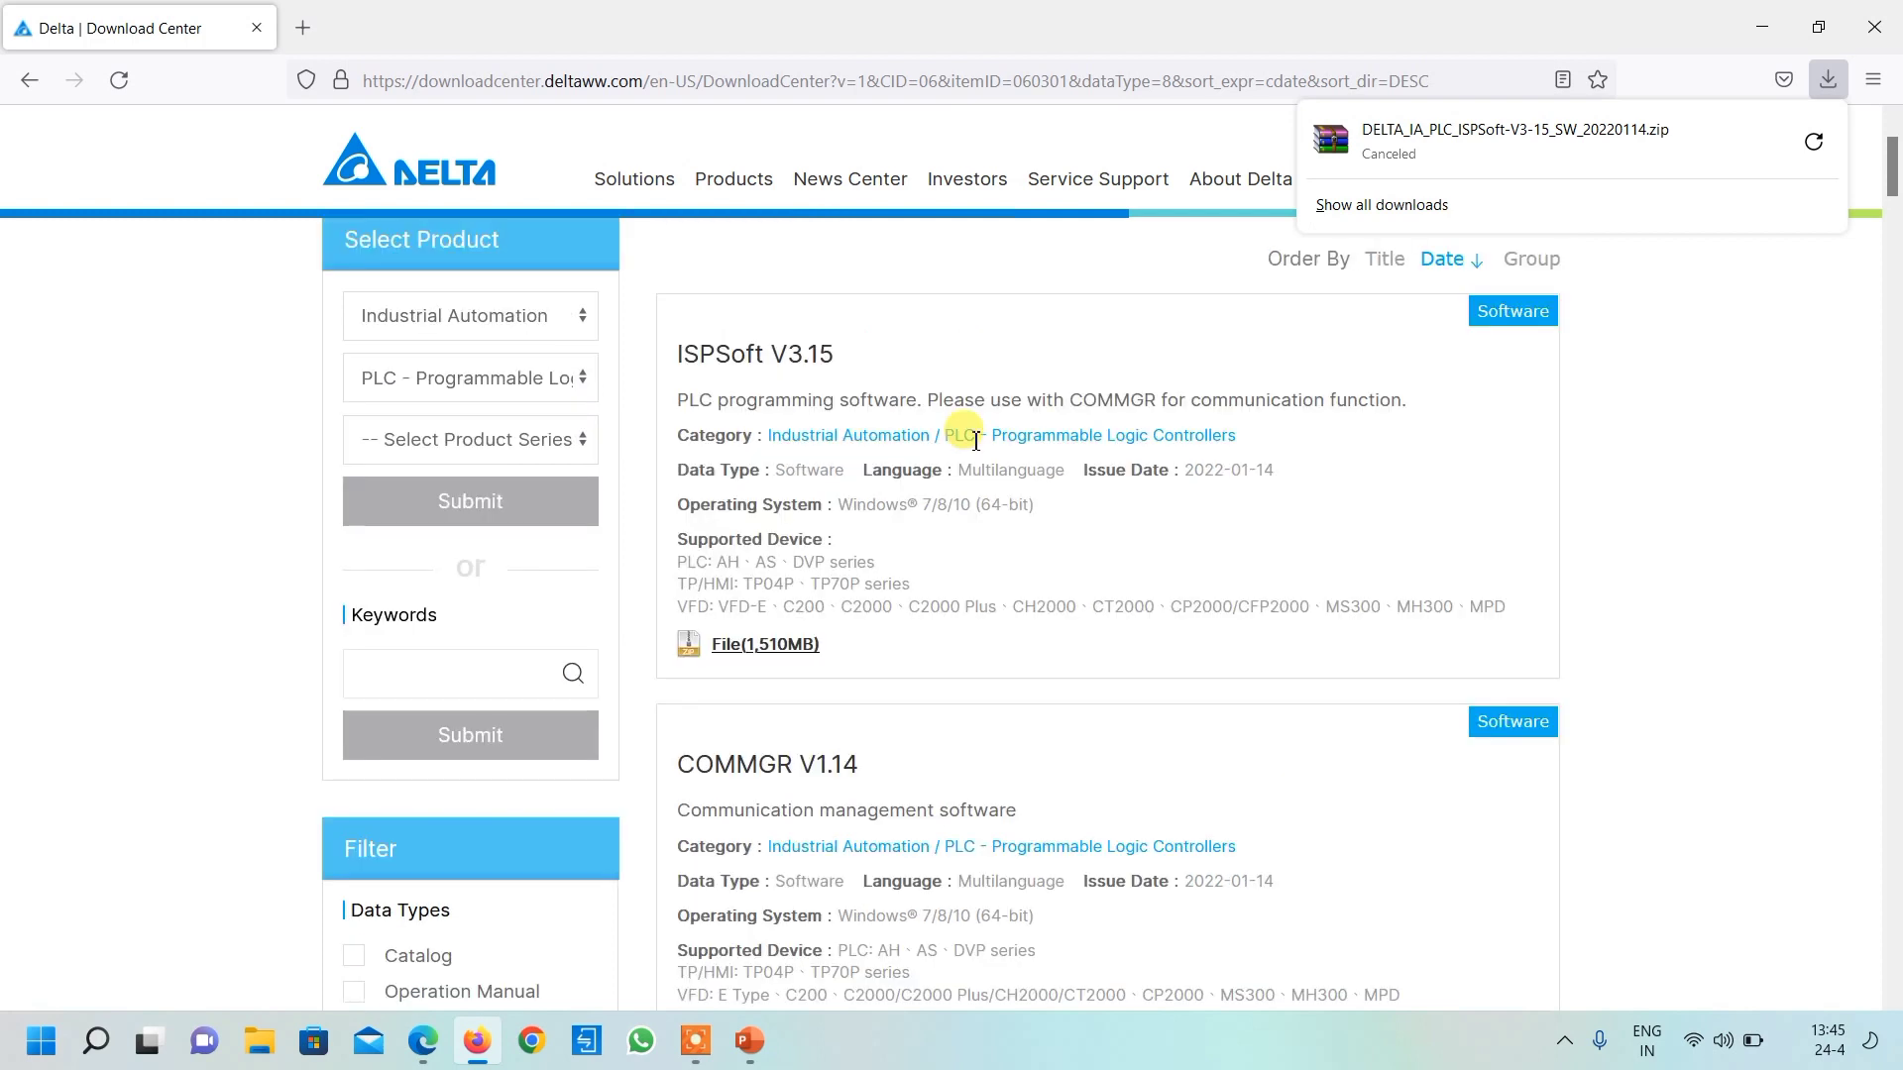
pyautogui.click(397, 677)
pyautogui.write('dopsoft')
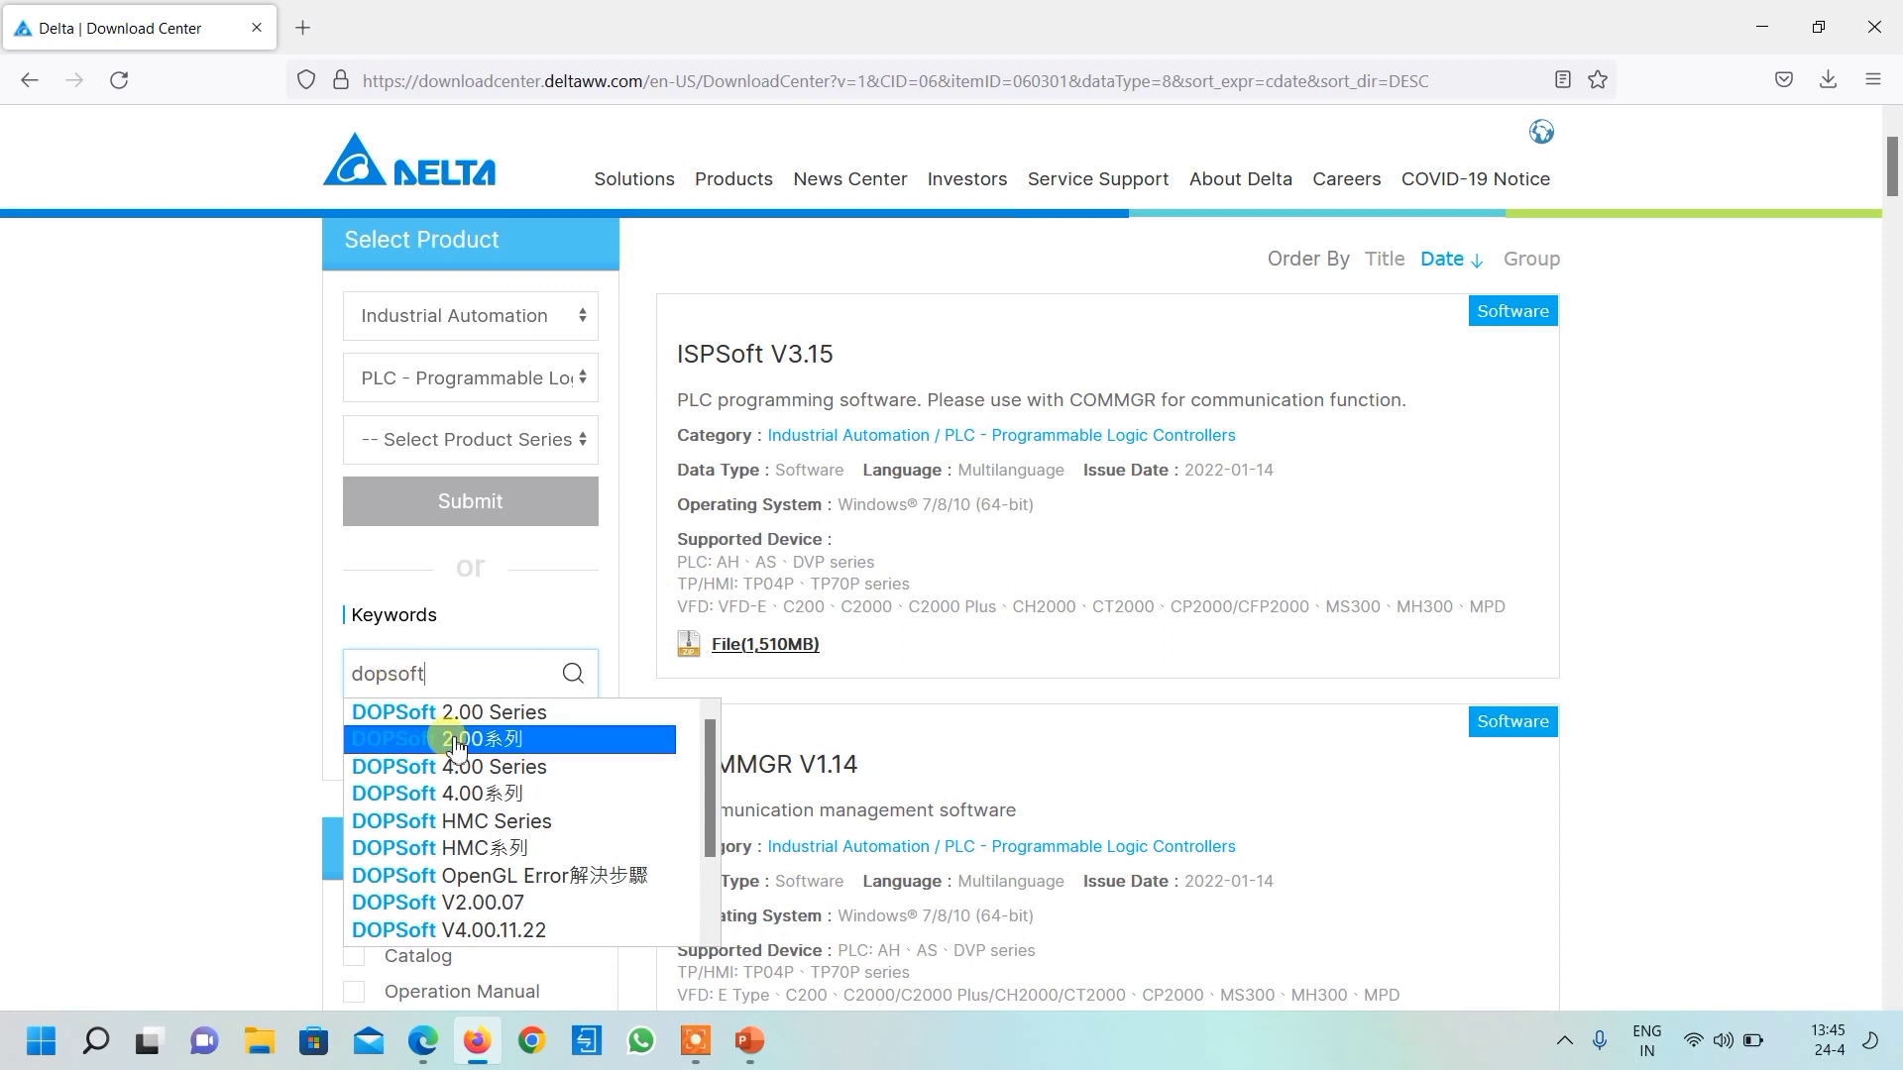
# Step: Run the 'dopsoft' keyword search to list the DOPSoft 4.00 manual and V4.00.11.22 software
pyautogui.click(490, 631)
pyautogui.click(458, 735)
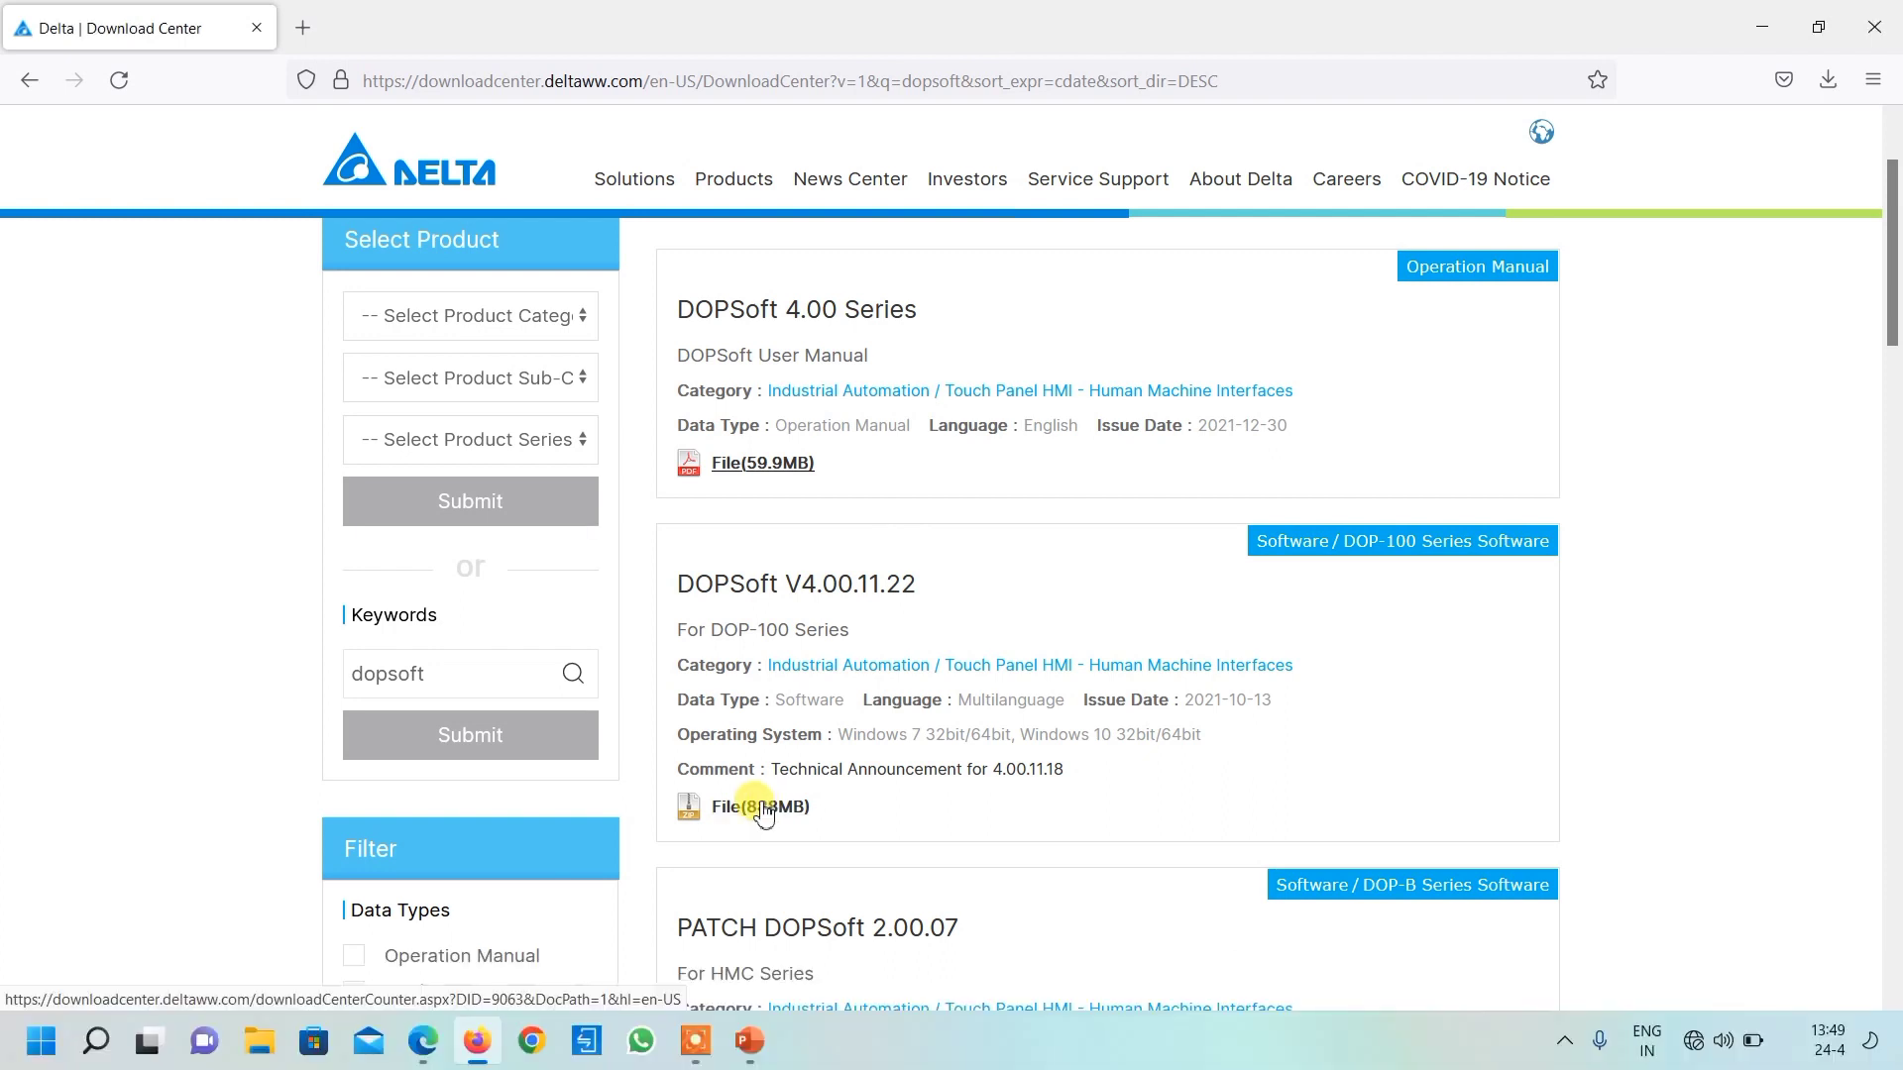
# Step: Open the delta_ISPSoft_V3.07 folder in Course Softwares to reveal its Setup application
pyautogui.click(259, 1058)
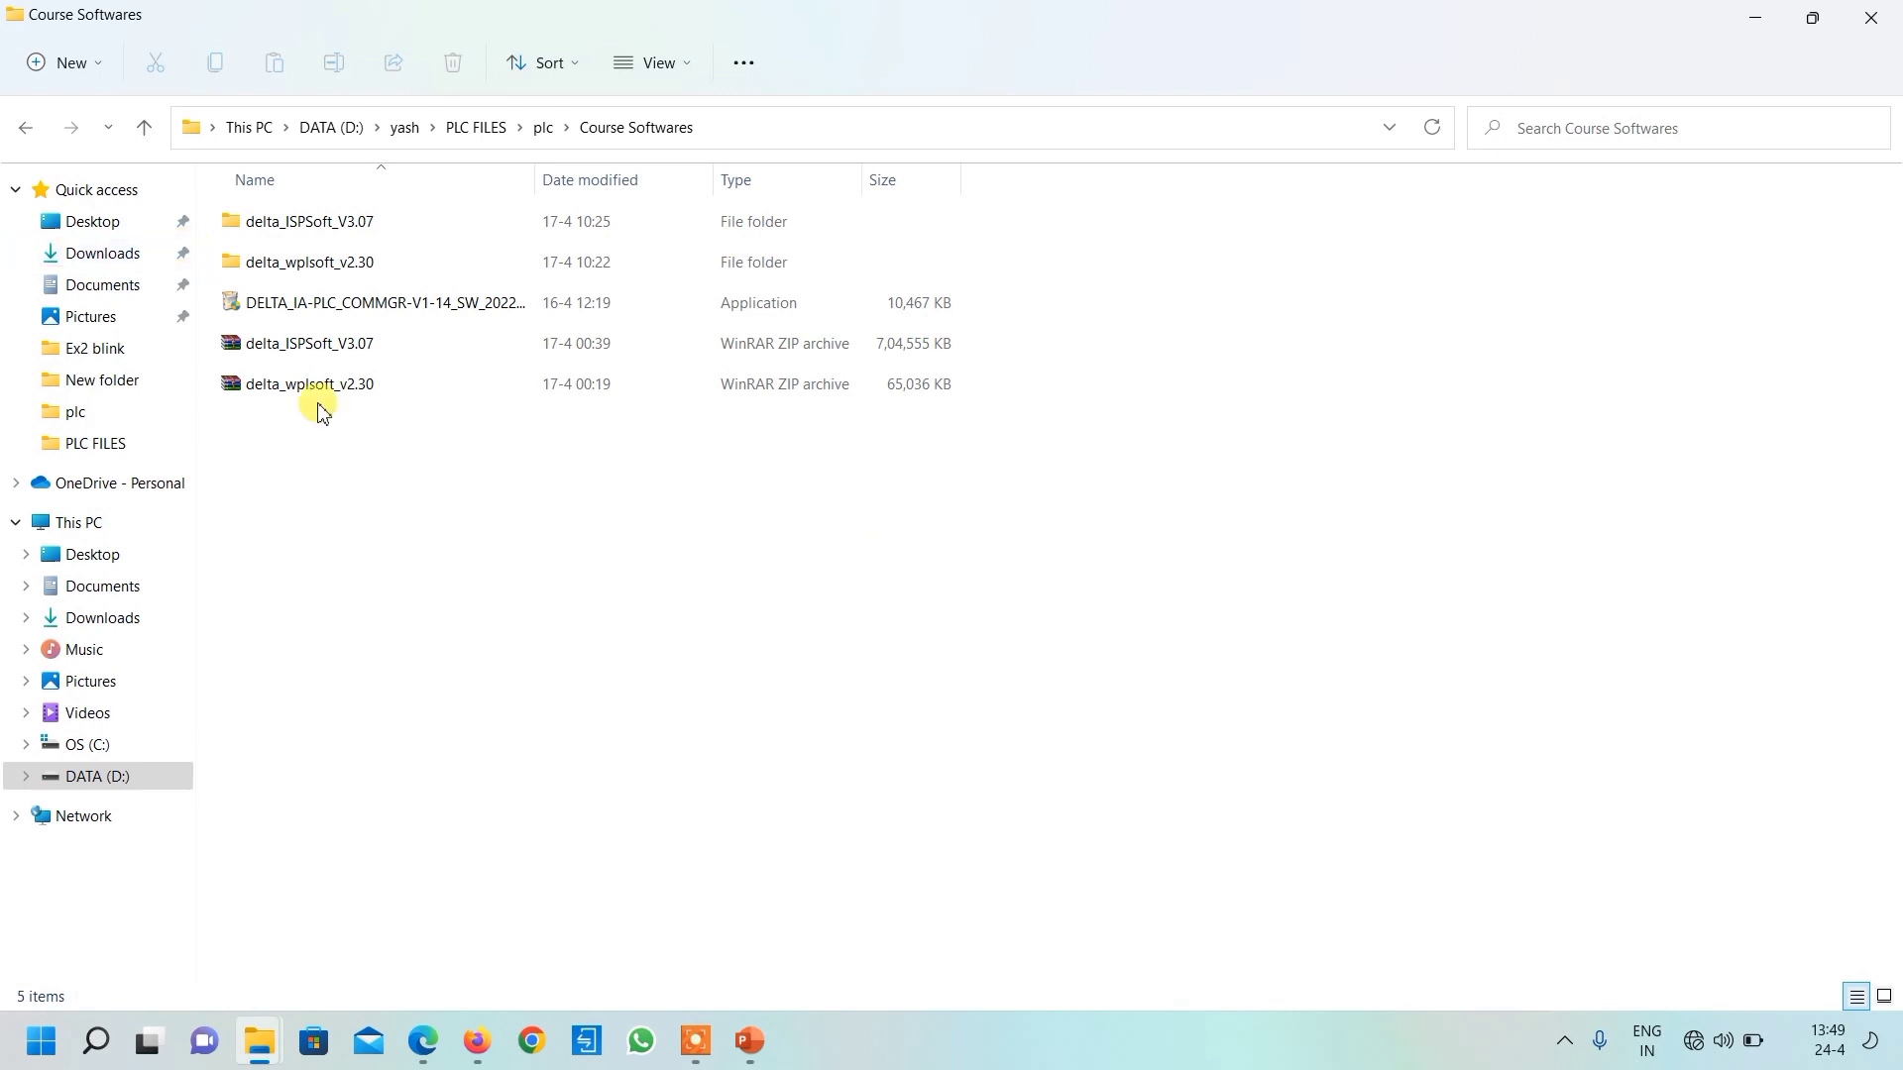
pyautogui.click(330, 350)
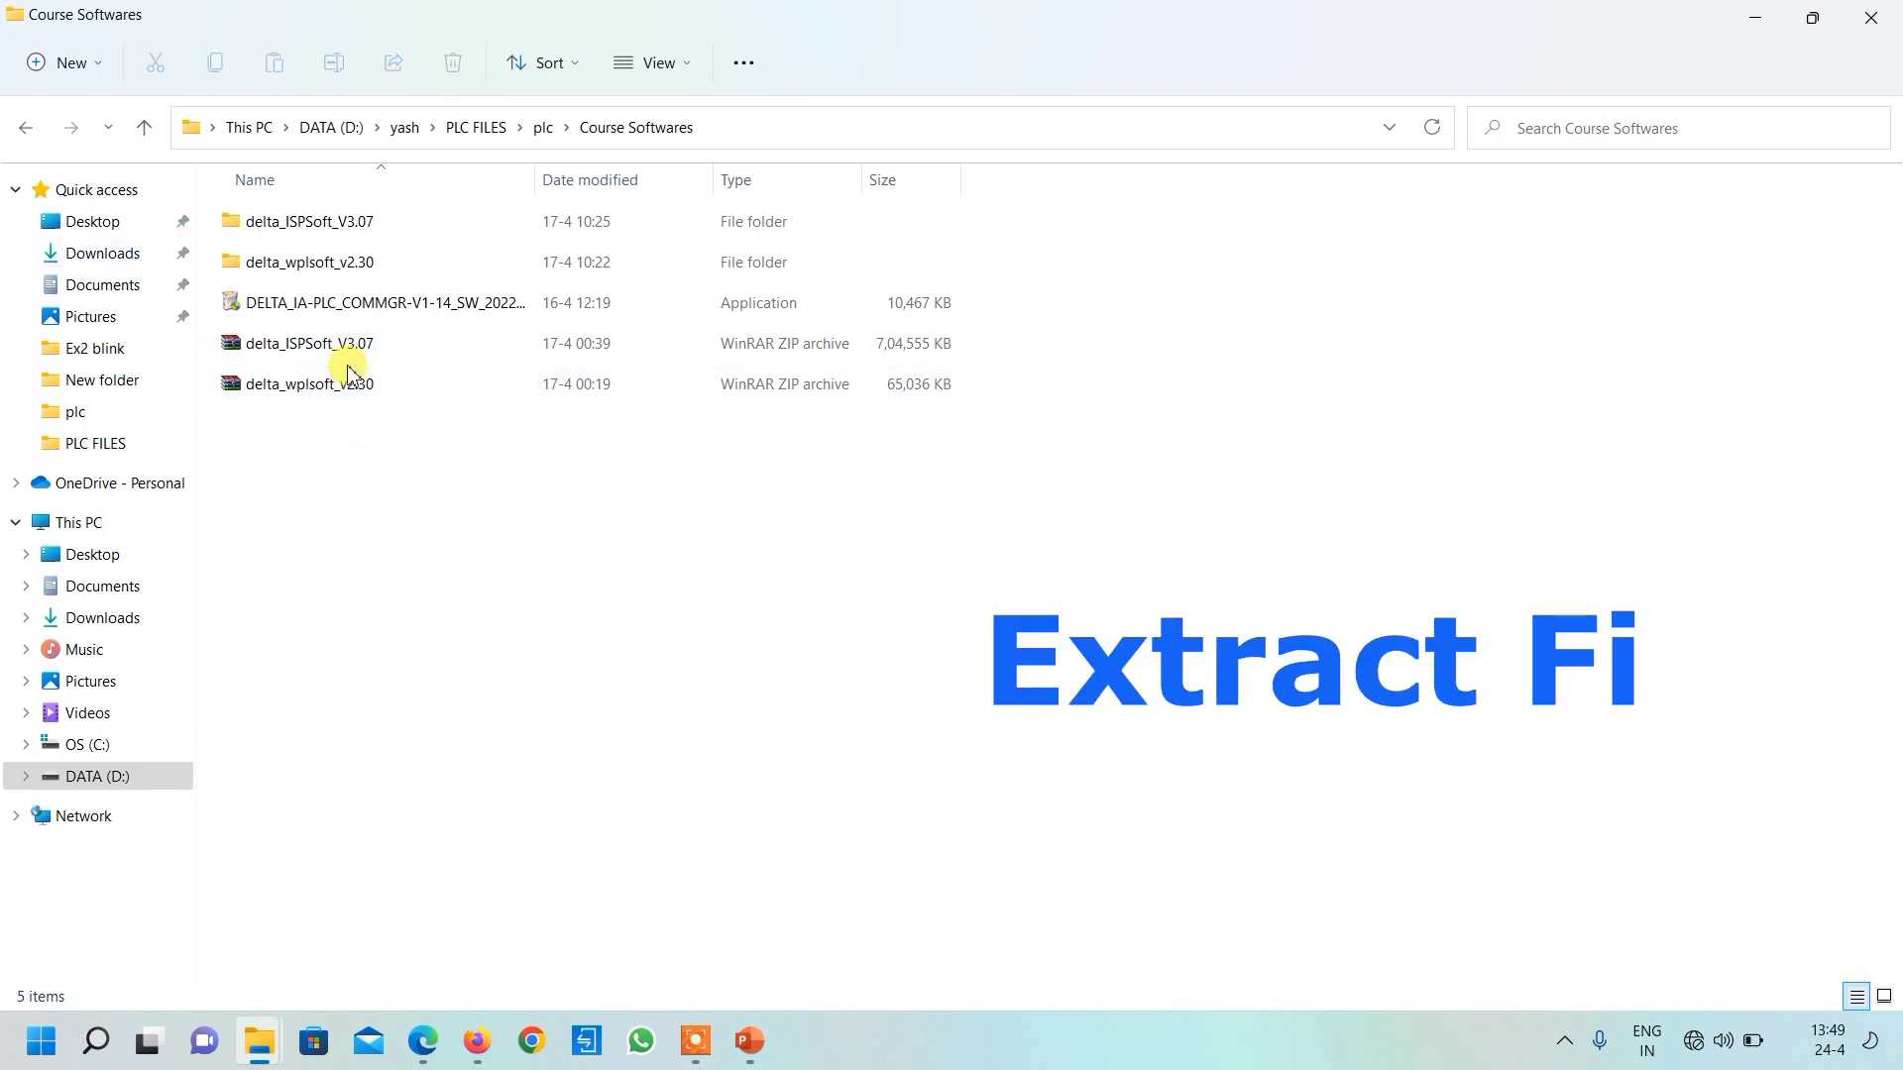
pyautogui.doubleClick(402, 226)
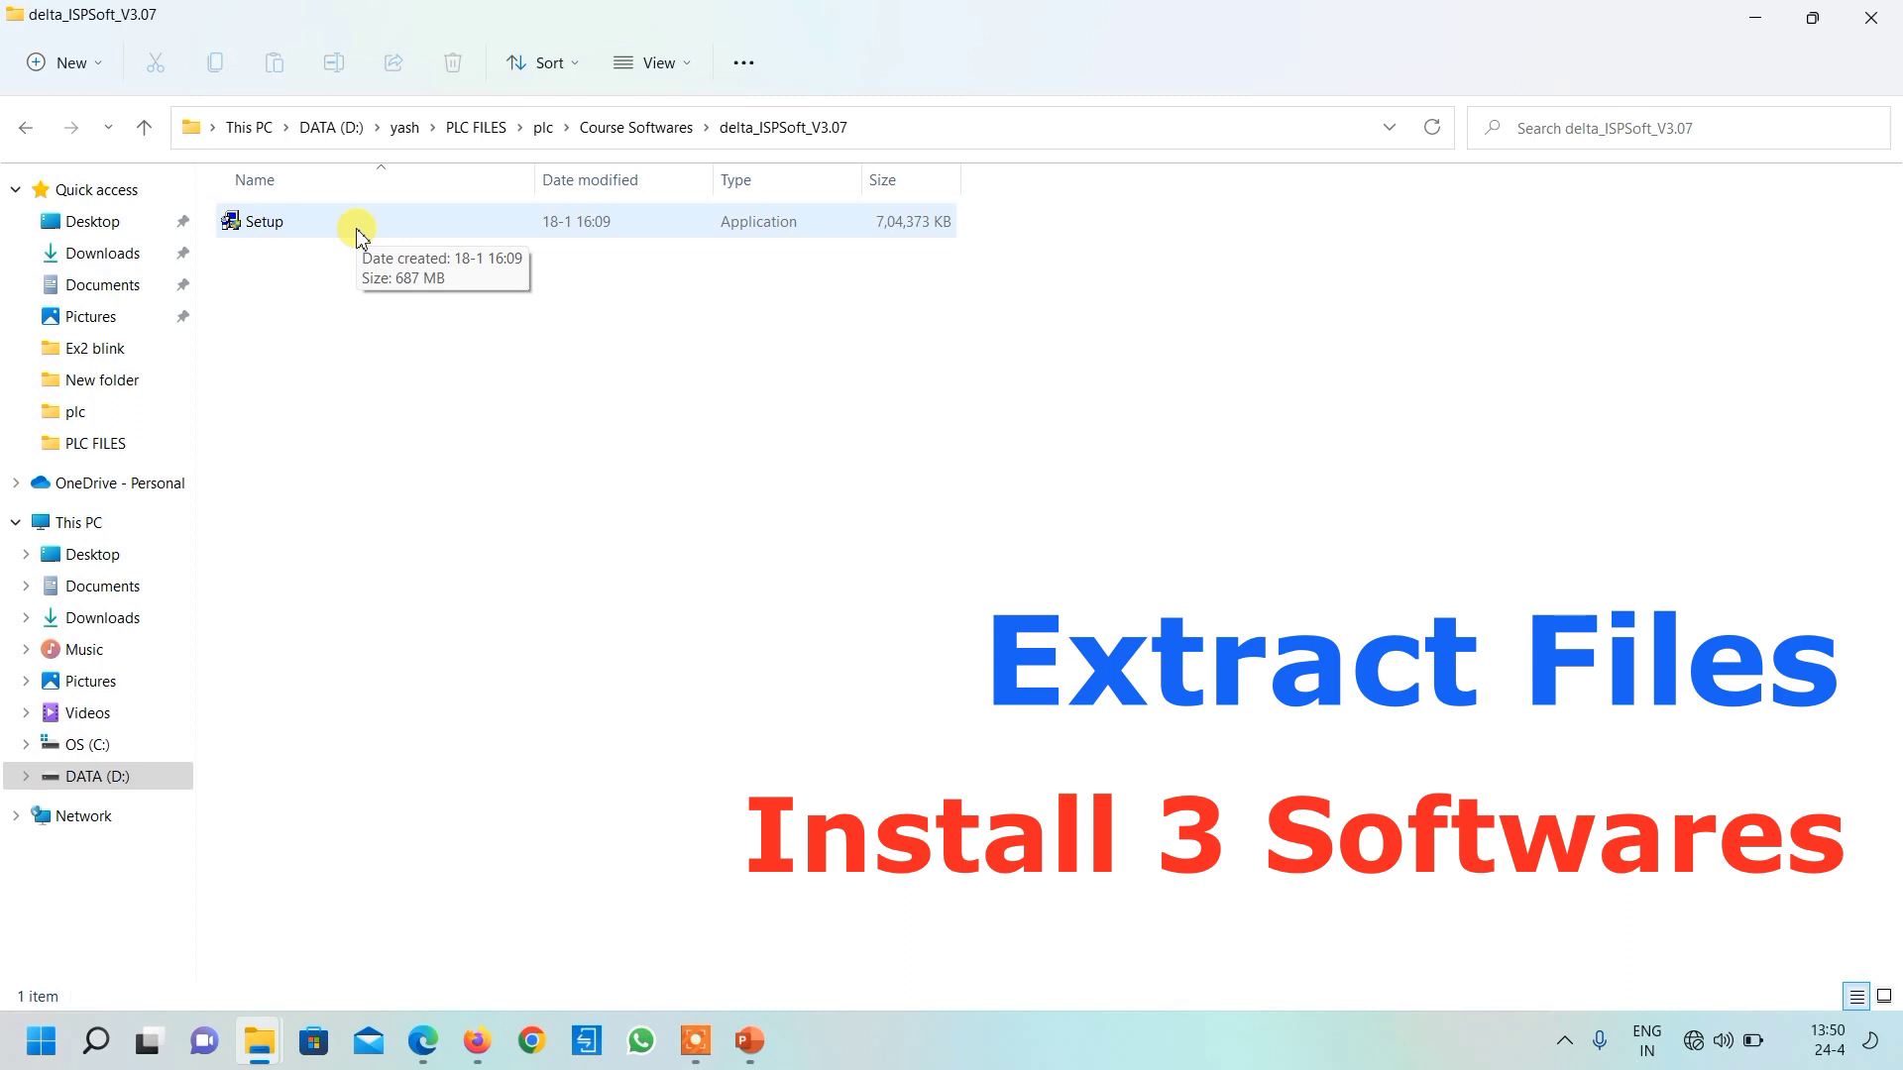
pyautogui.click(422, 1045)
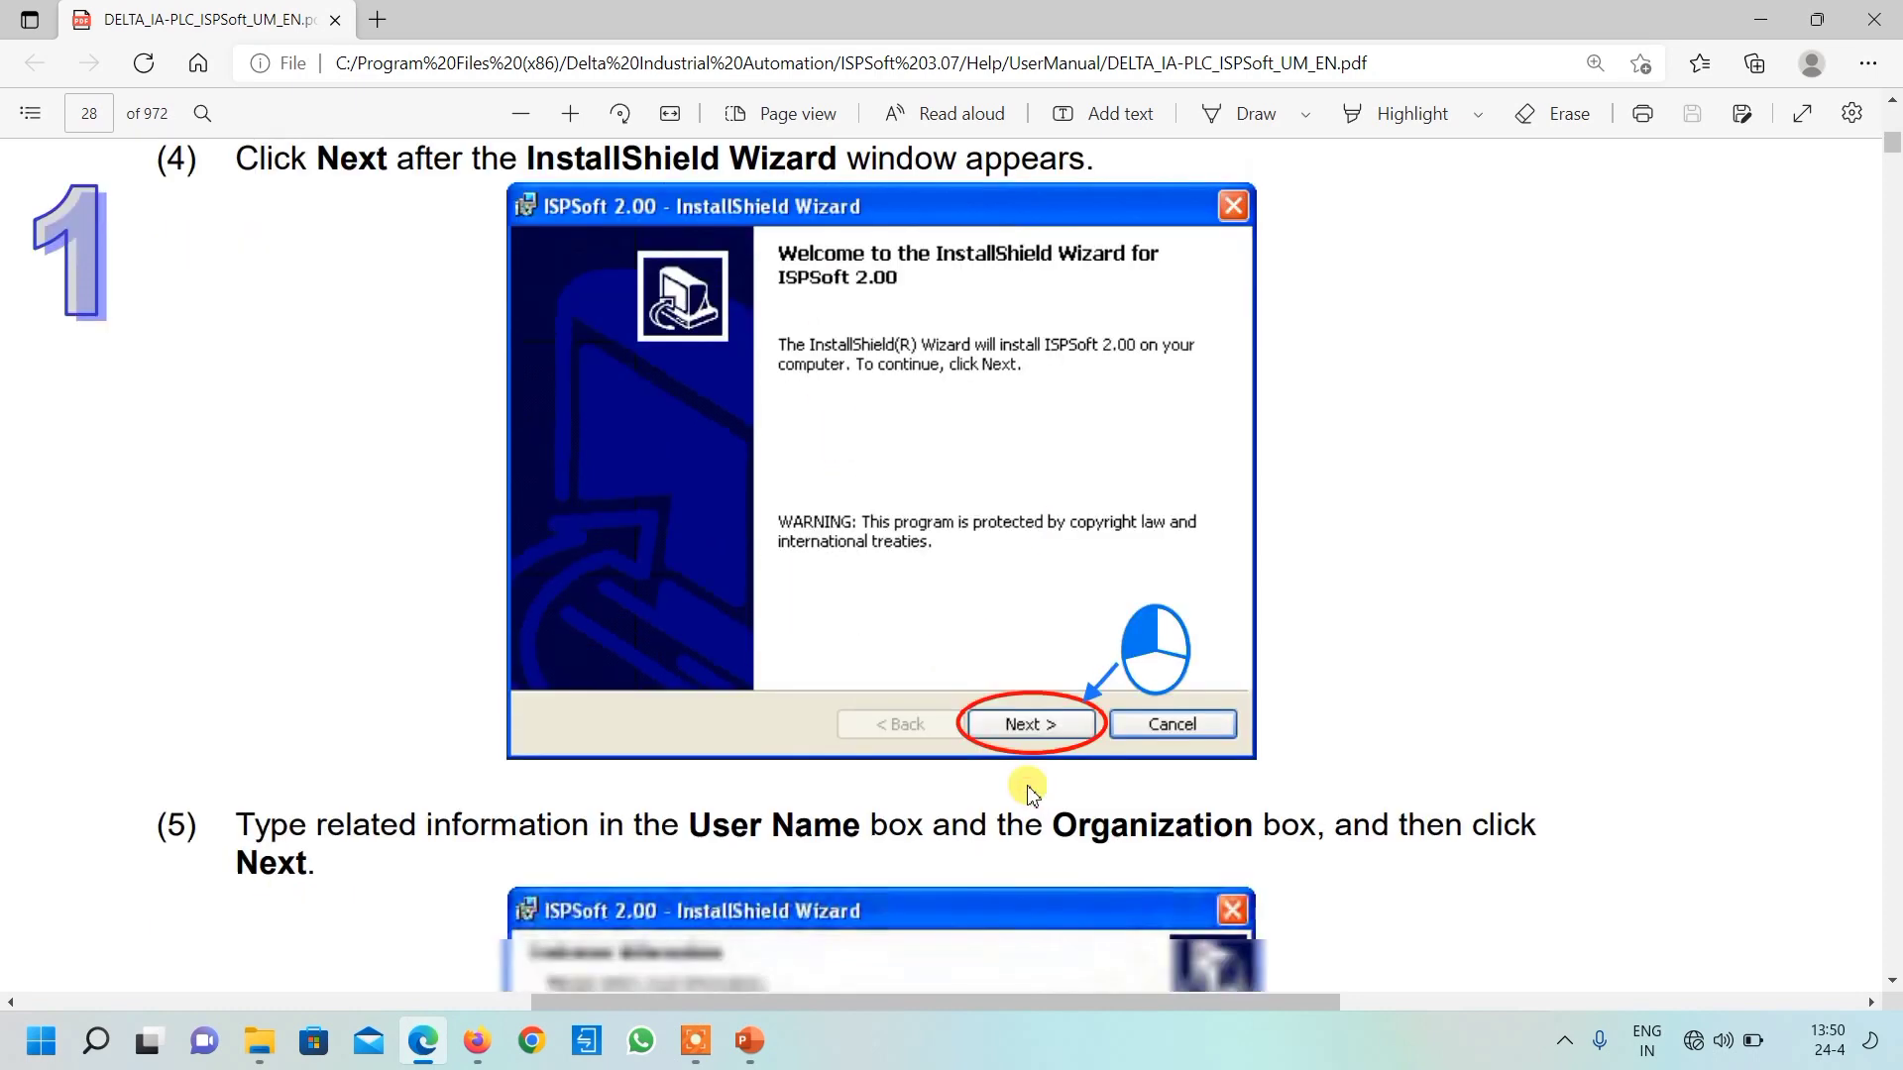
pyautogui.scroll(-5, 1026, 789)
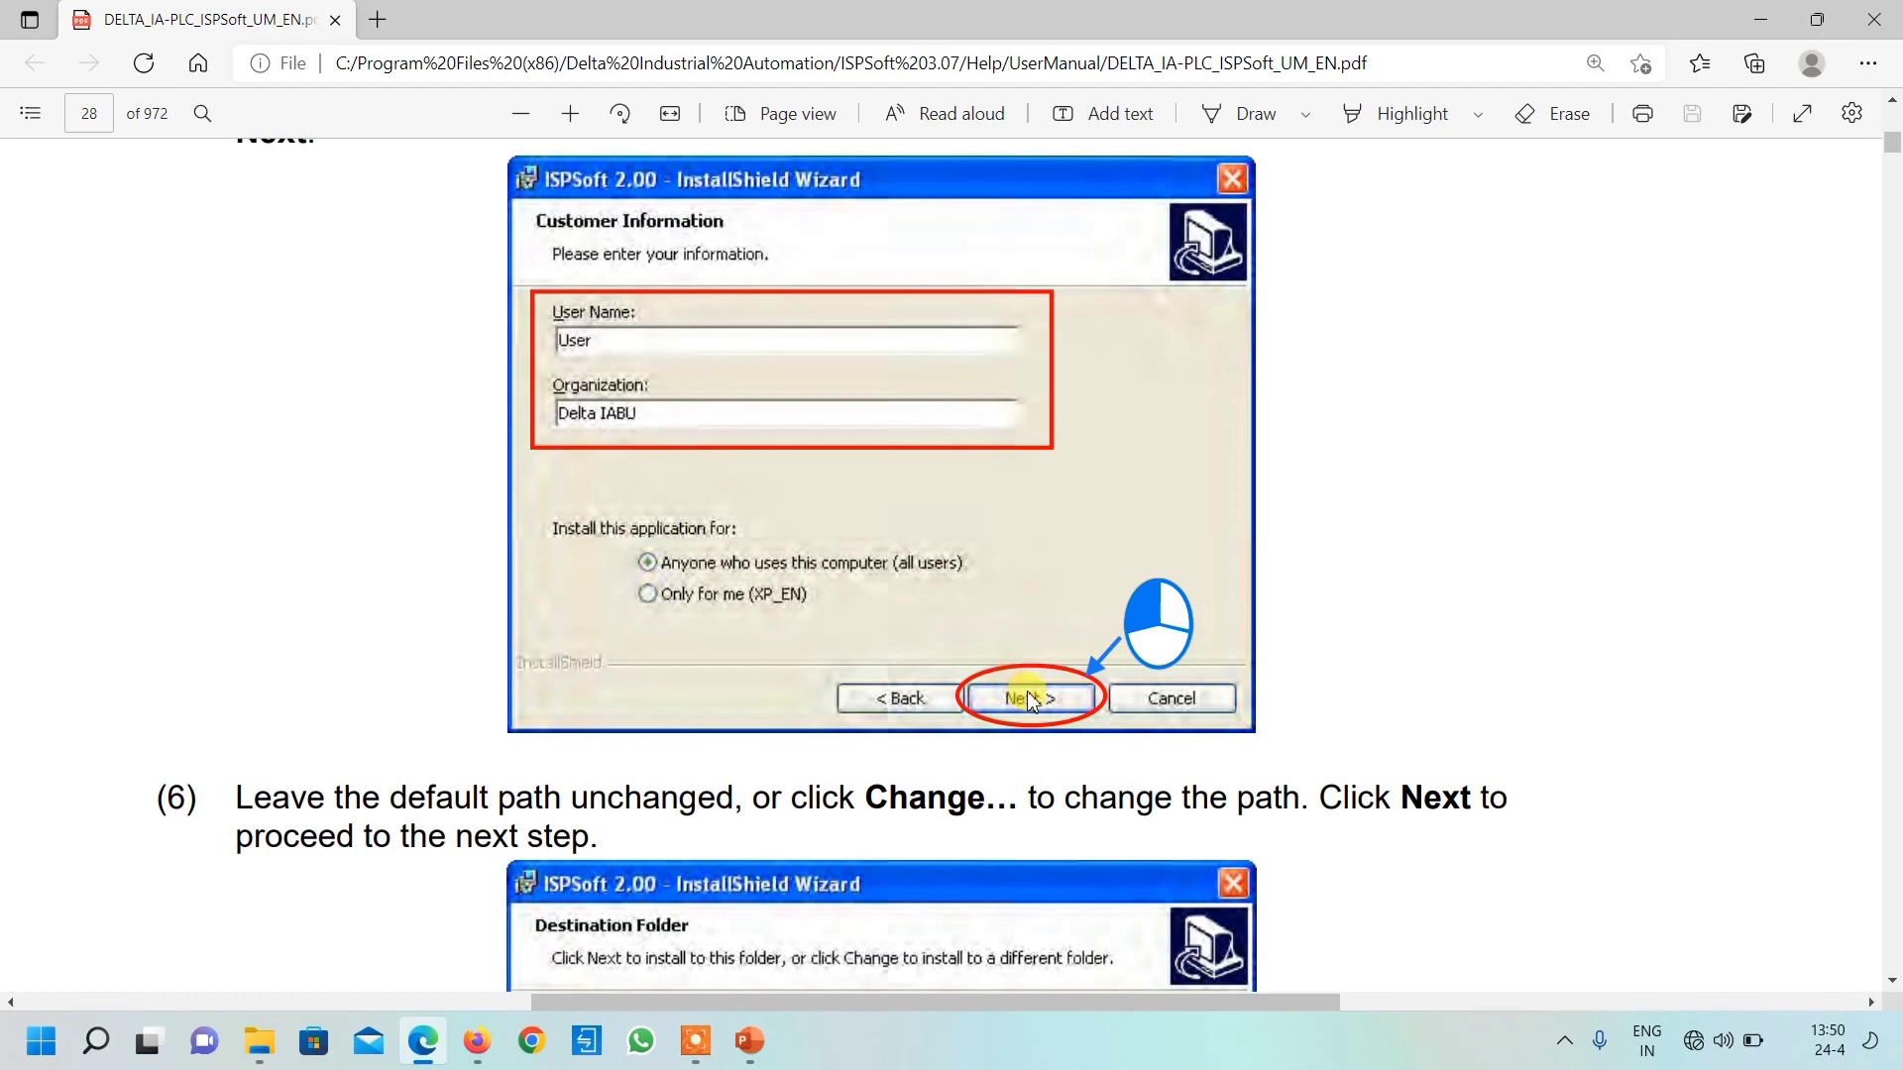
pyautogui.scroll(-5, 1028, 690)
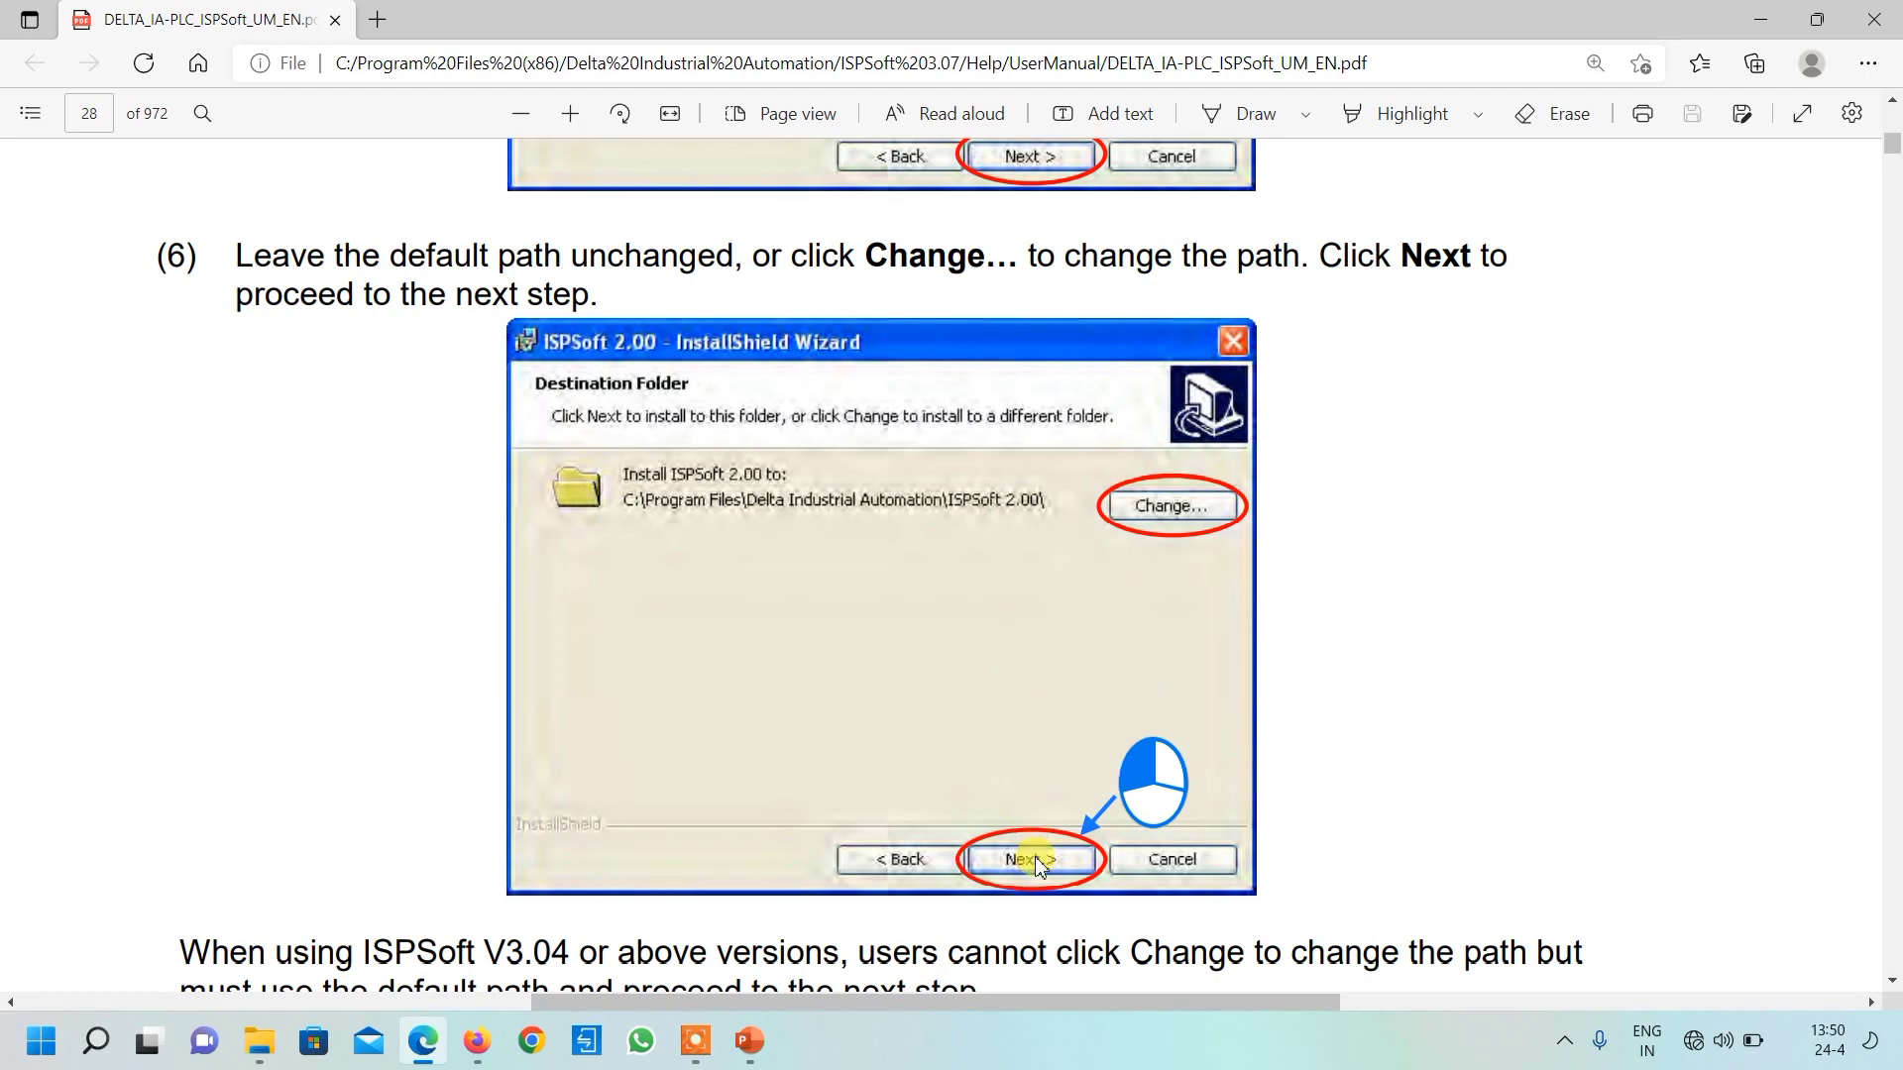
pyautogui.scroll(-3, 994, 714)
pyautogui.scroll(-3, 994, 714)
pyautogui.scroll(-3, 997, 718)
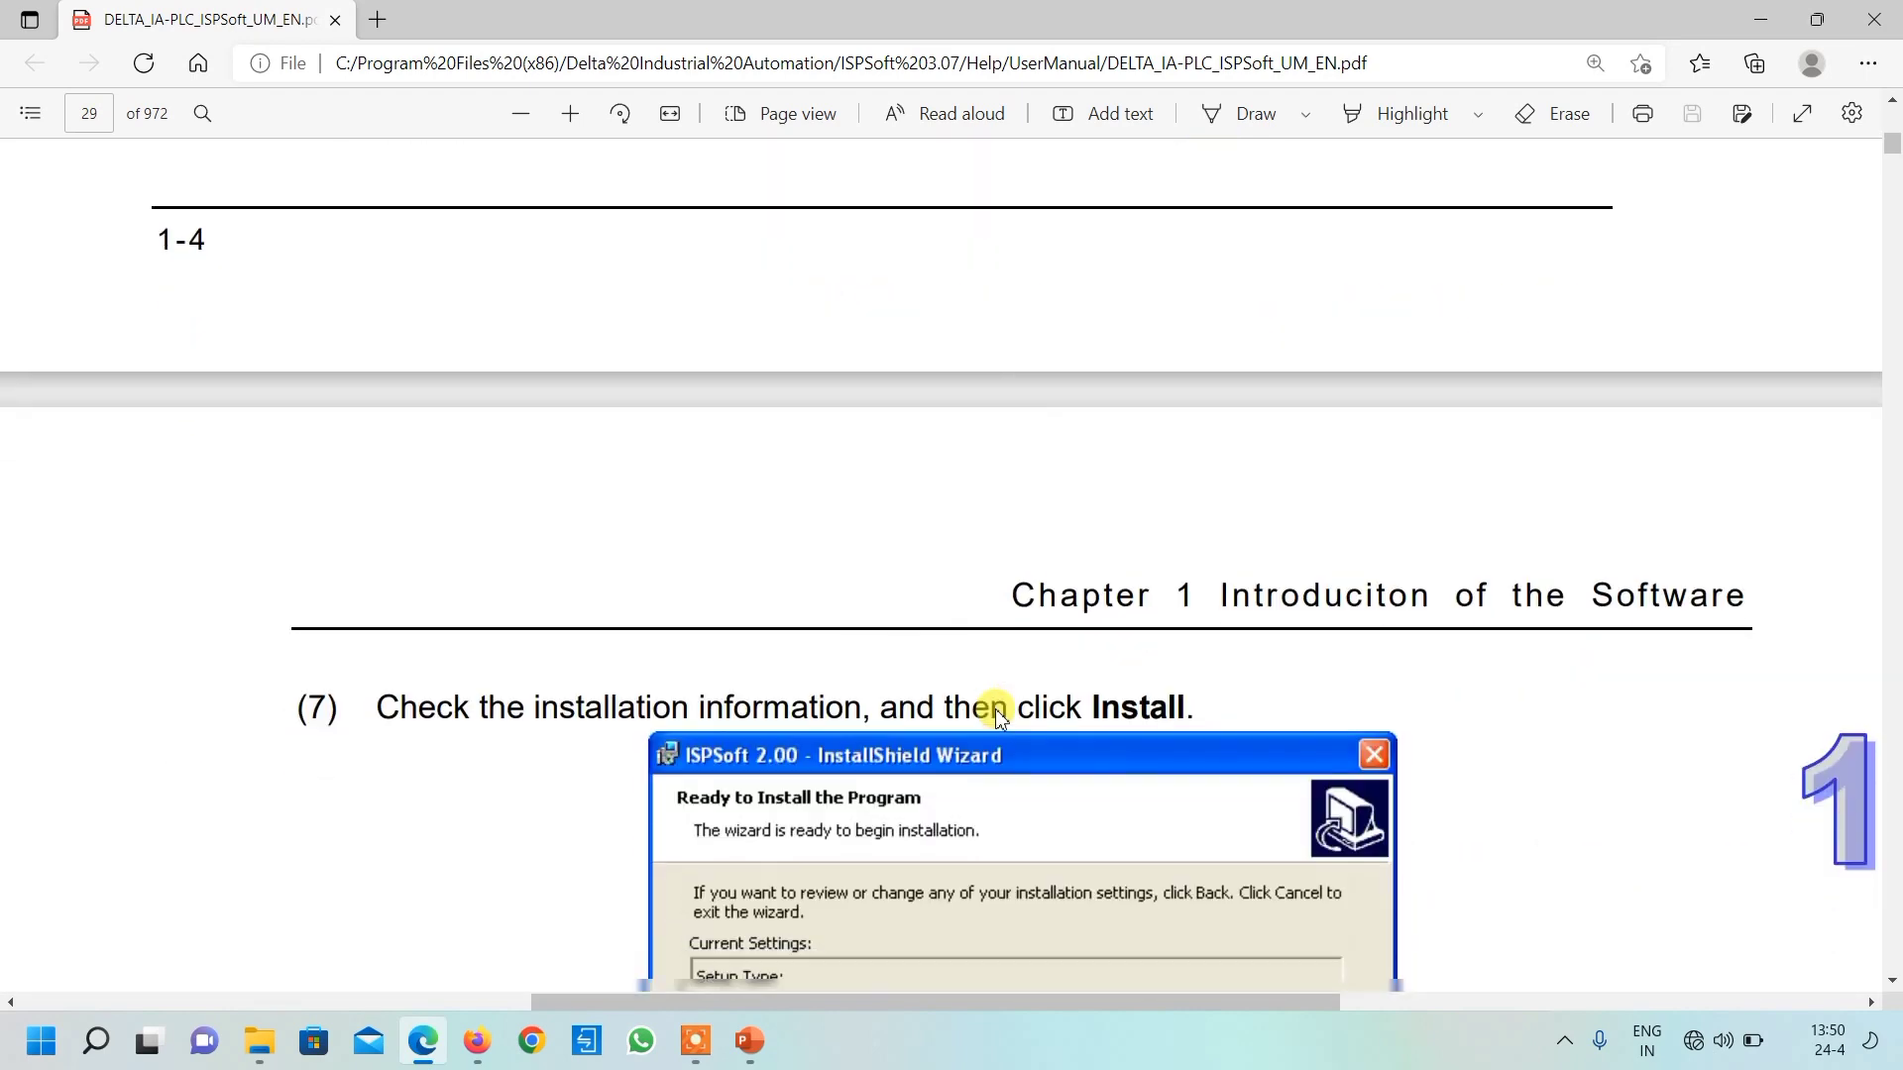
pyautogui.scroll(-3, 994, 714)
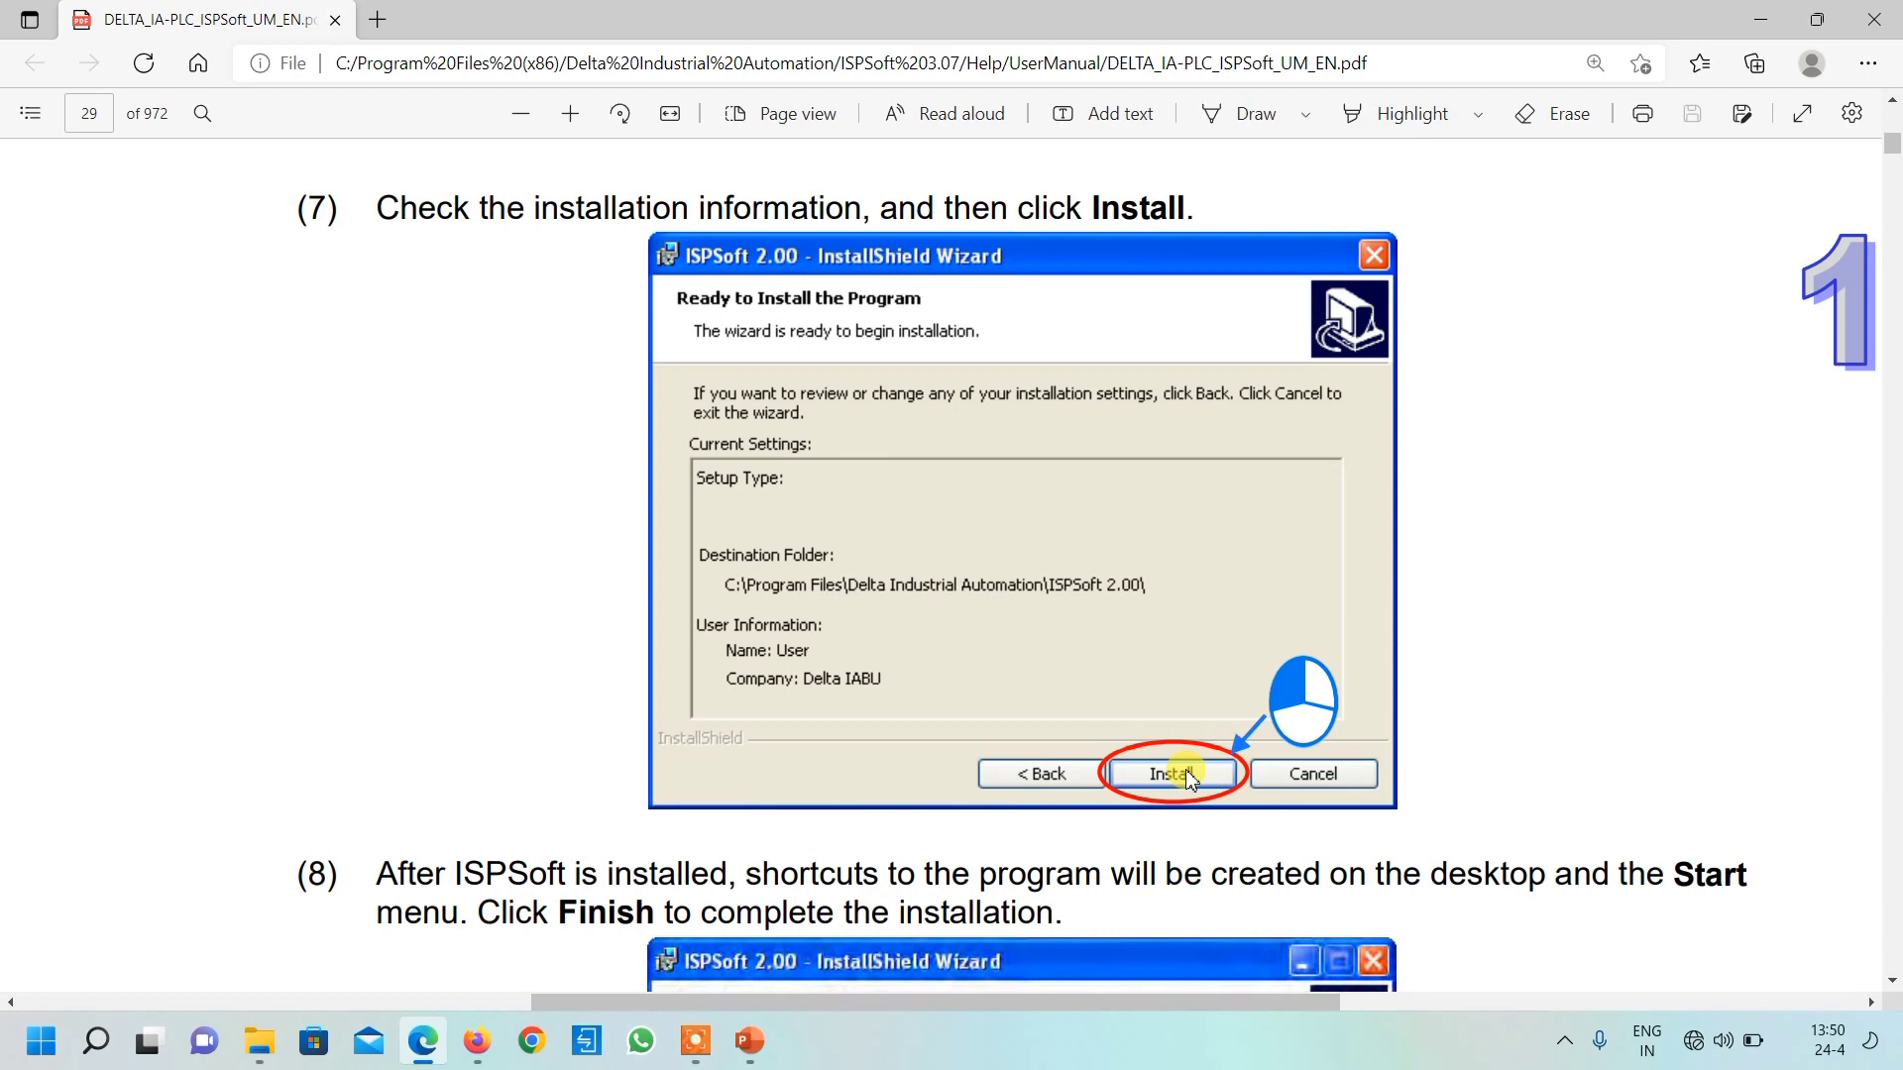
pyautogui.scroll(-1, 1062, 629)
pyautogui.scroll(-4, 1062, 628)
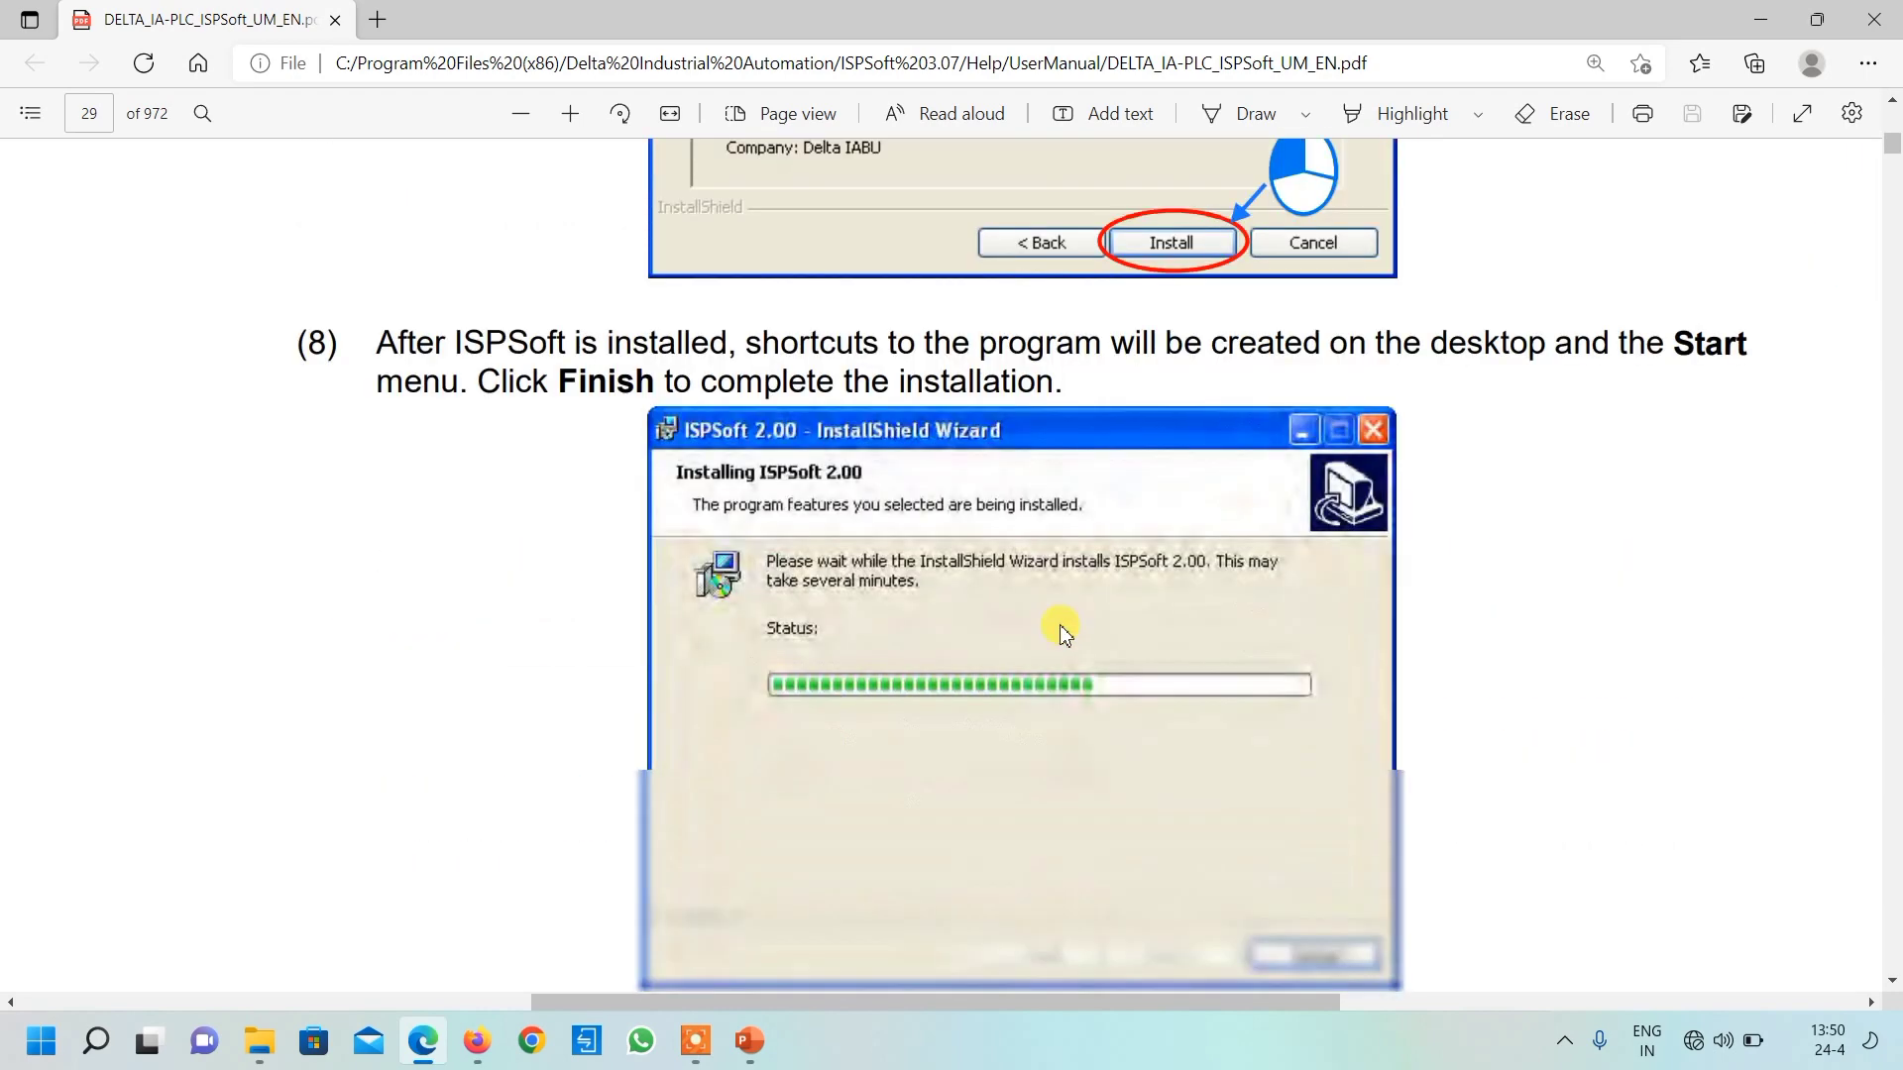
pyautogui.scroll(-1, 1025, 572)
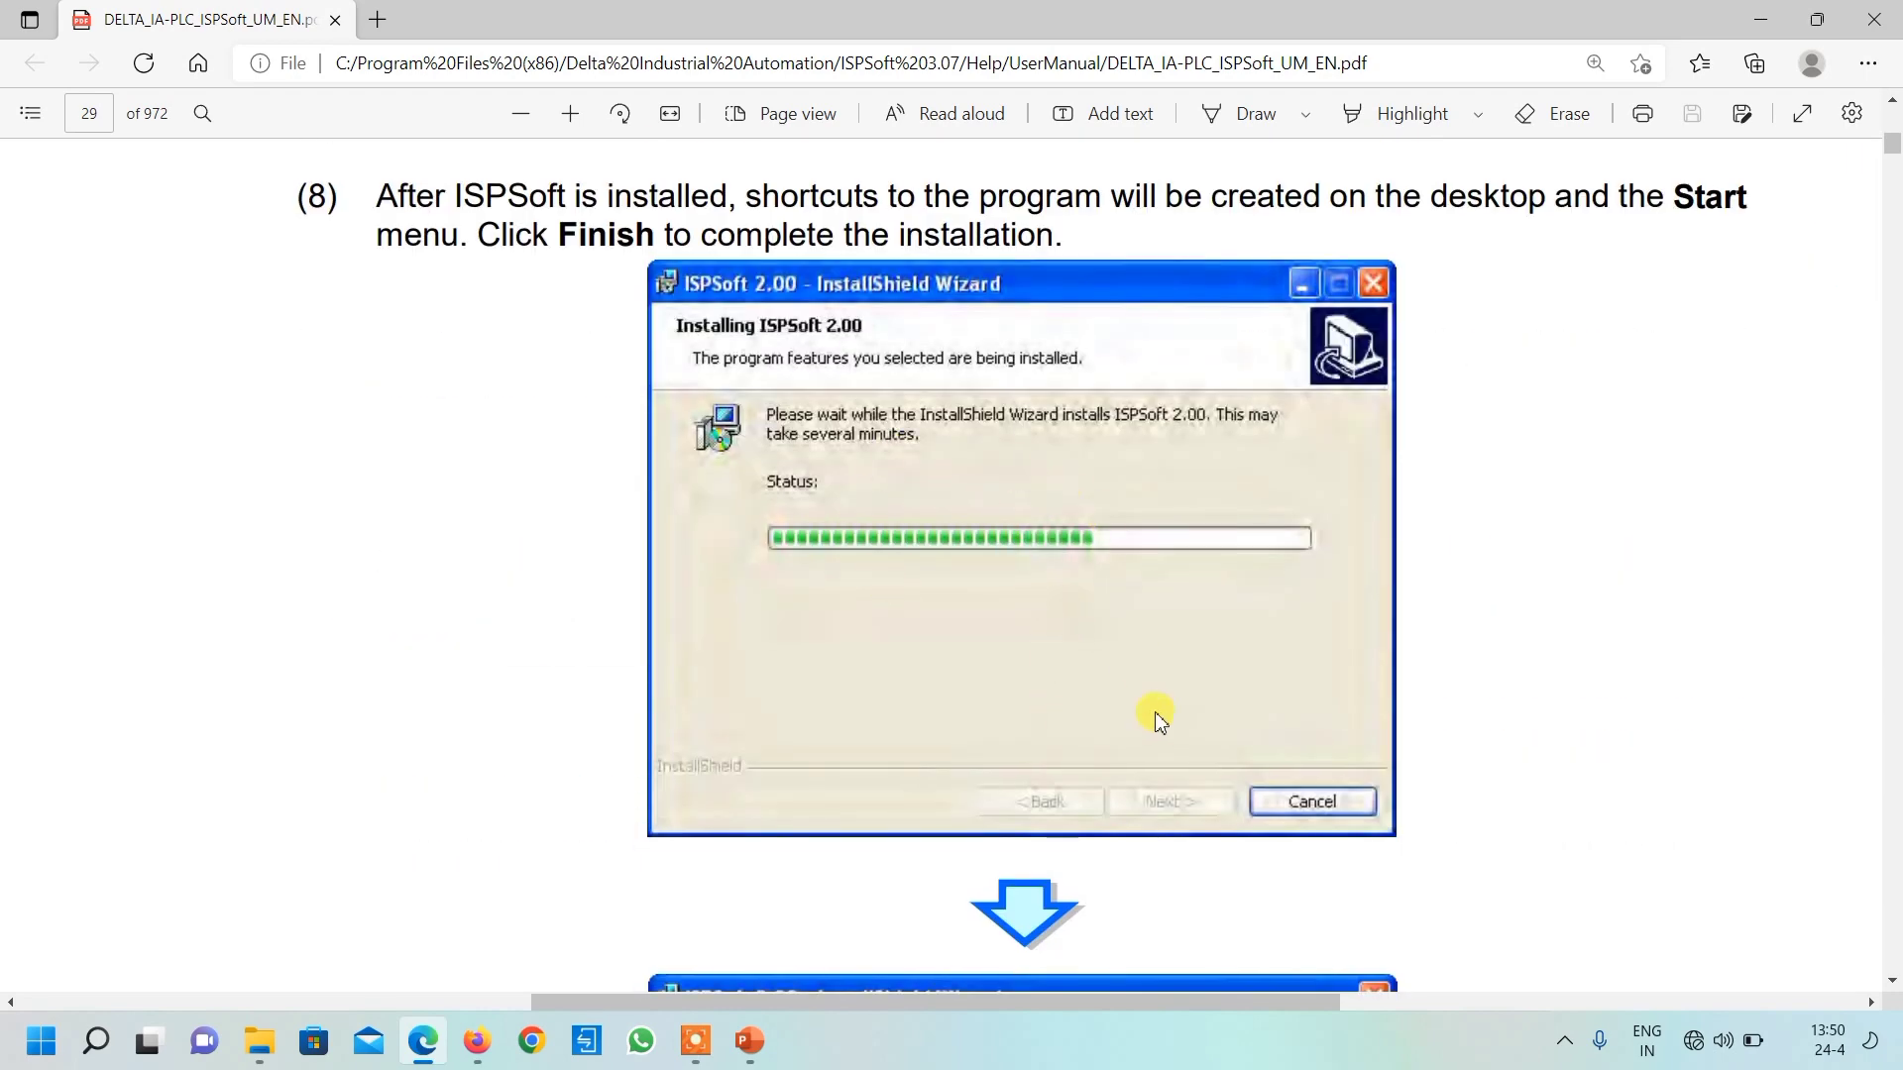
pyautogui.scroll(-2, 1160, 688)
pyautogui.scroll(-3, 1163, 695)
pyautogui.scroll(-2, 1162, 691)
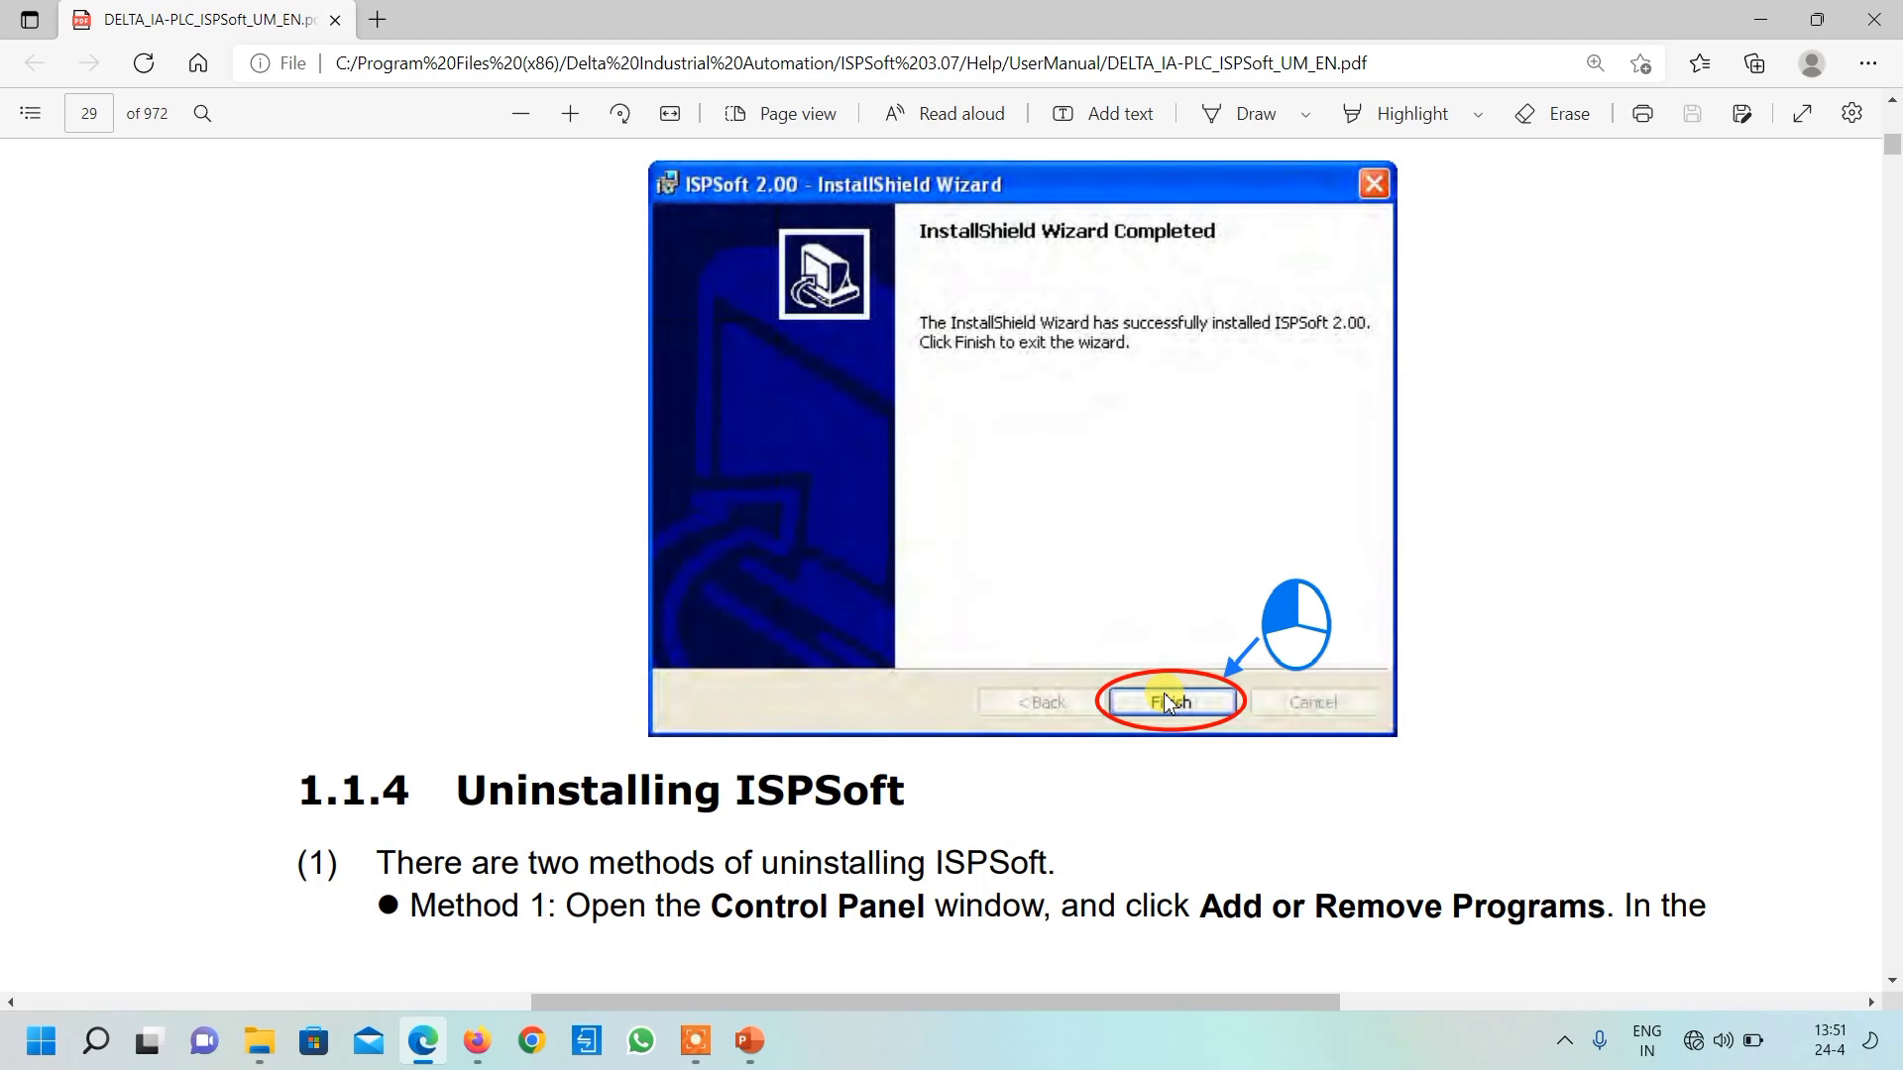
# Step: Minimize the PDF manual and remaining windows to show the ISPSoft, DOPSoft and COMMGR shortcuts
pyautogui.click(1759, 19)
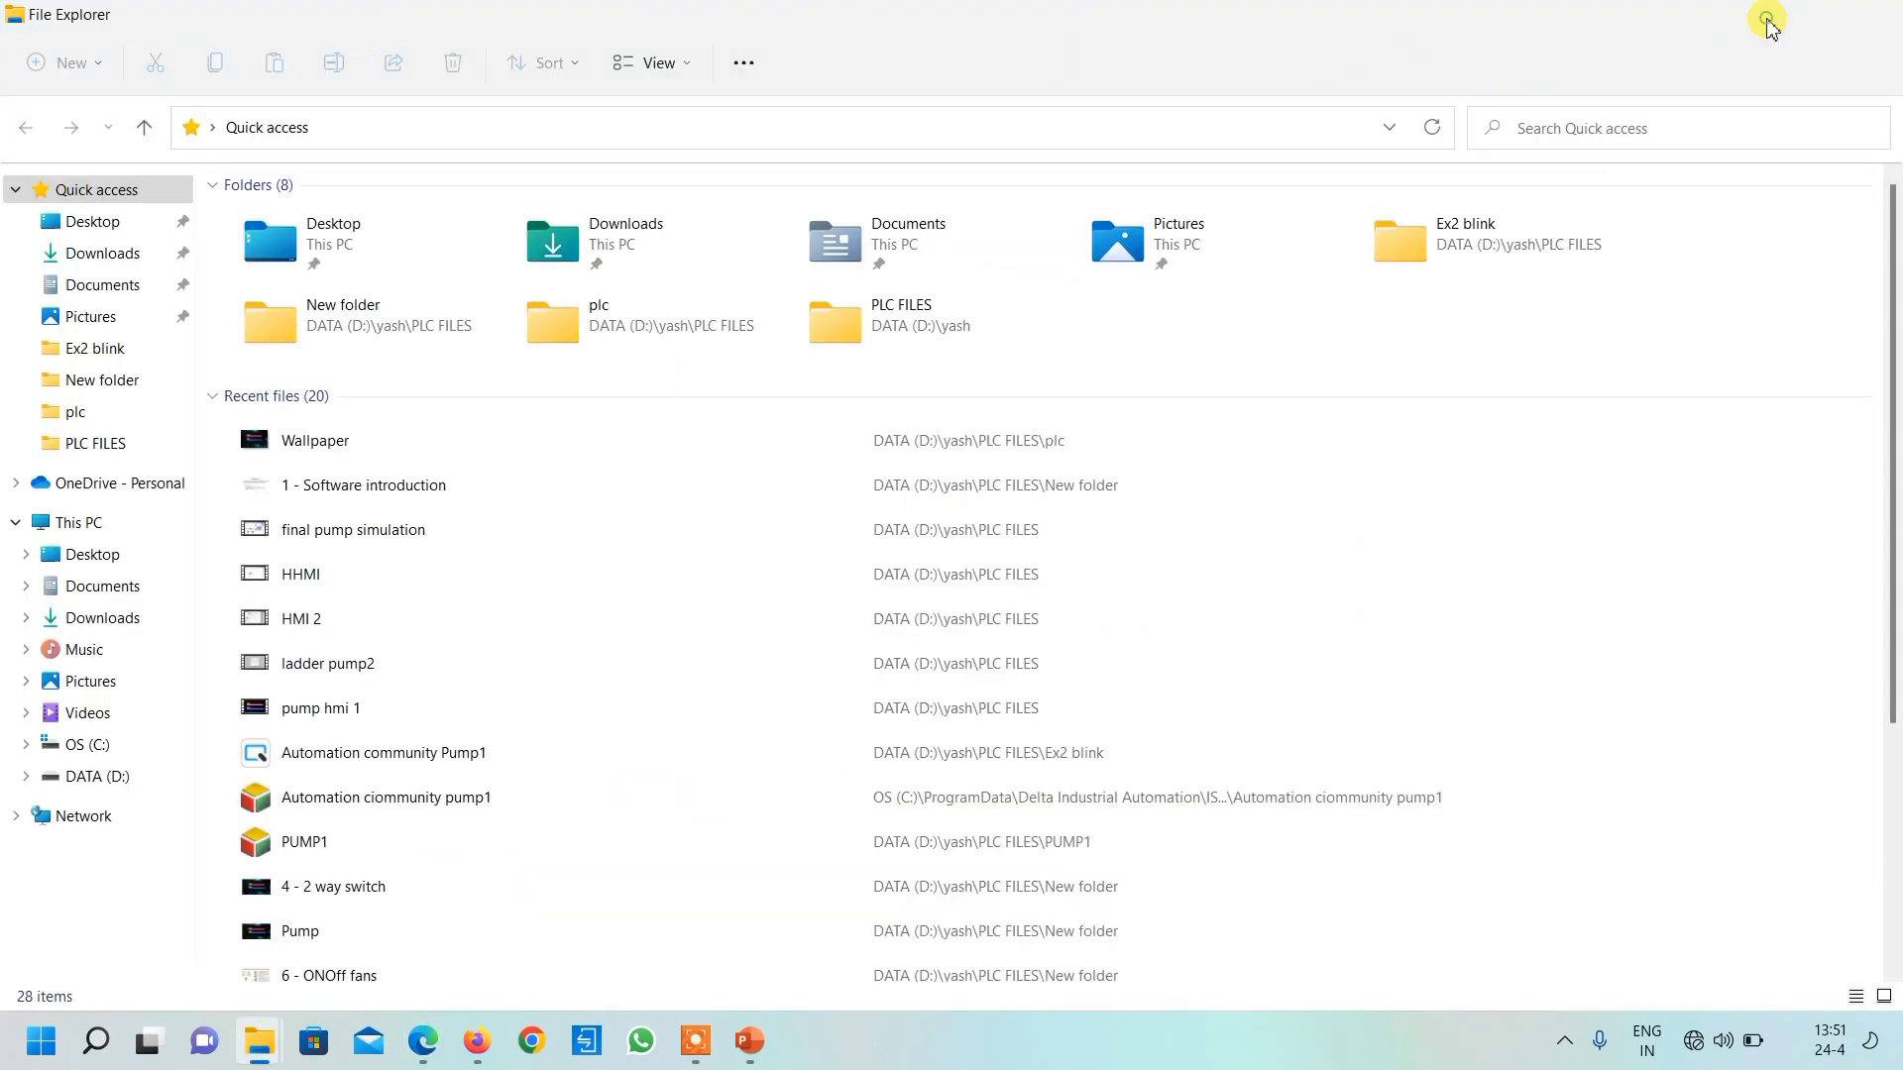
pyautogui.click(1763, 21)
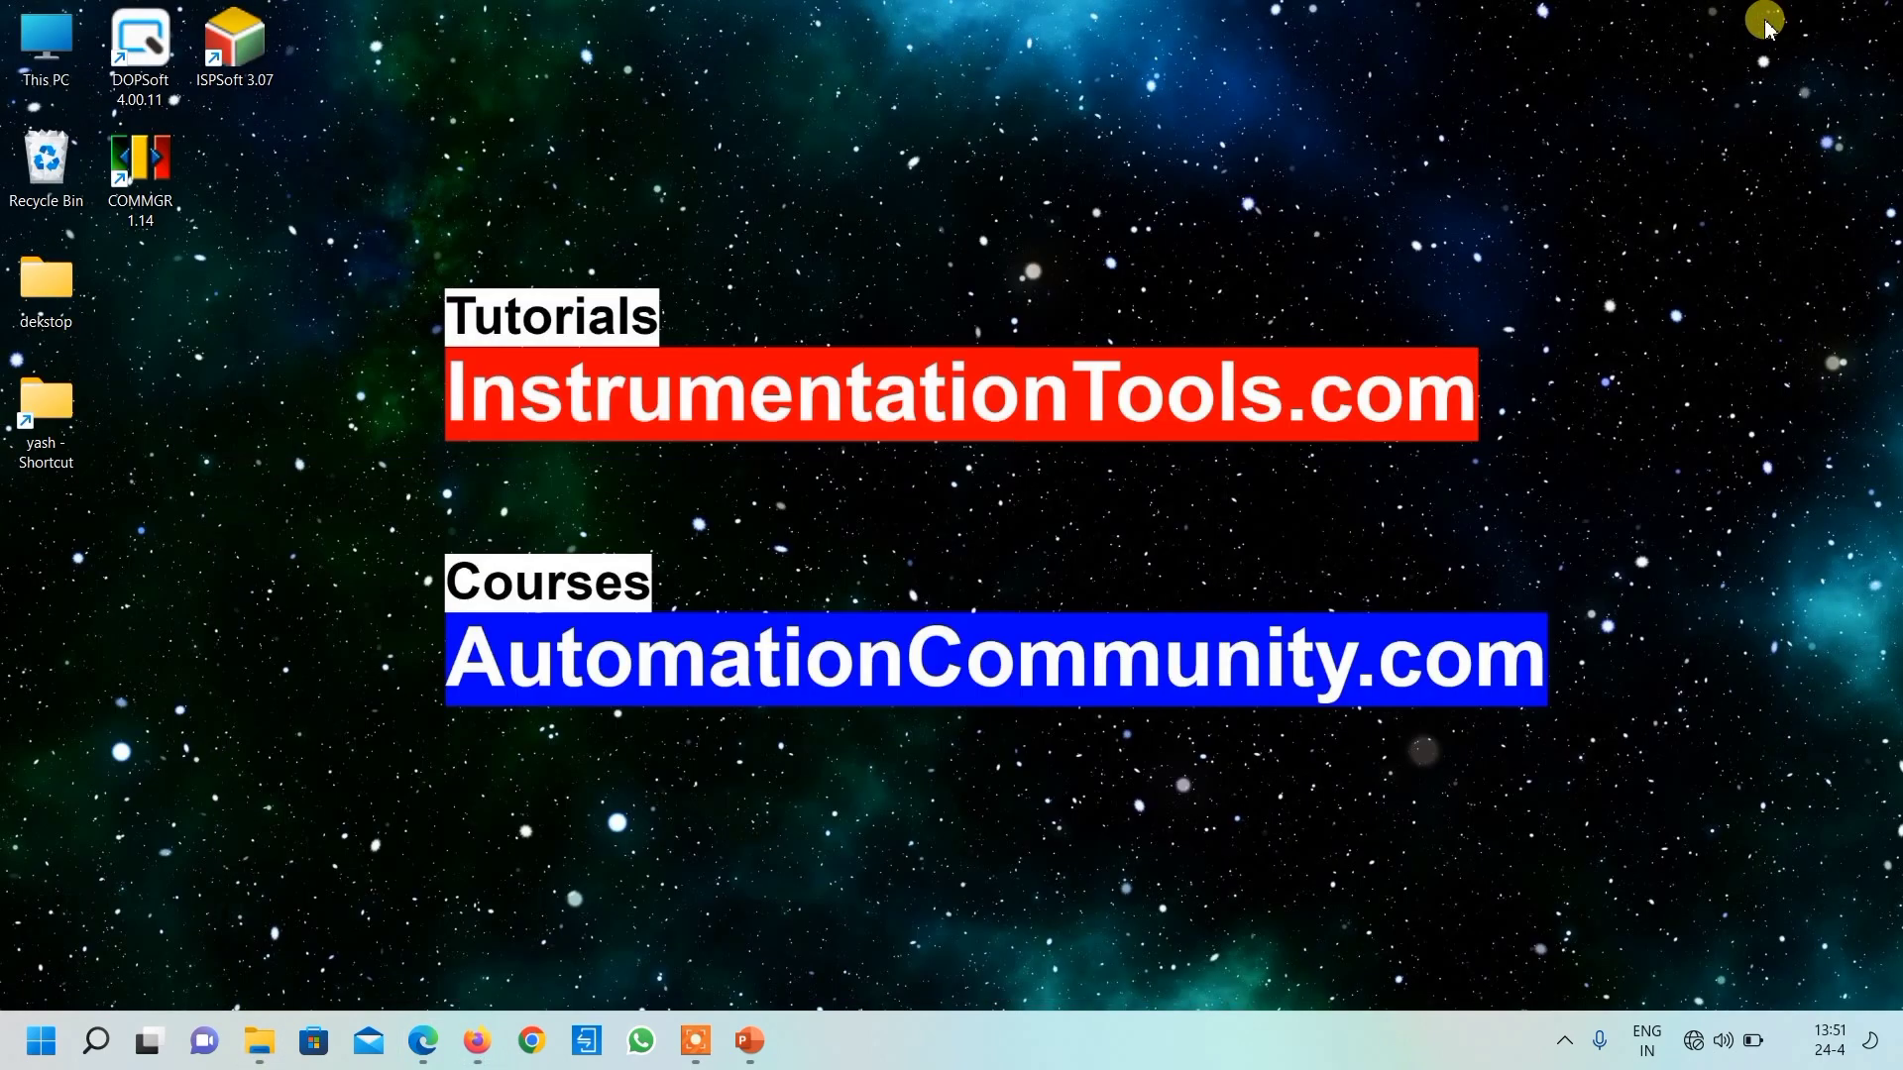